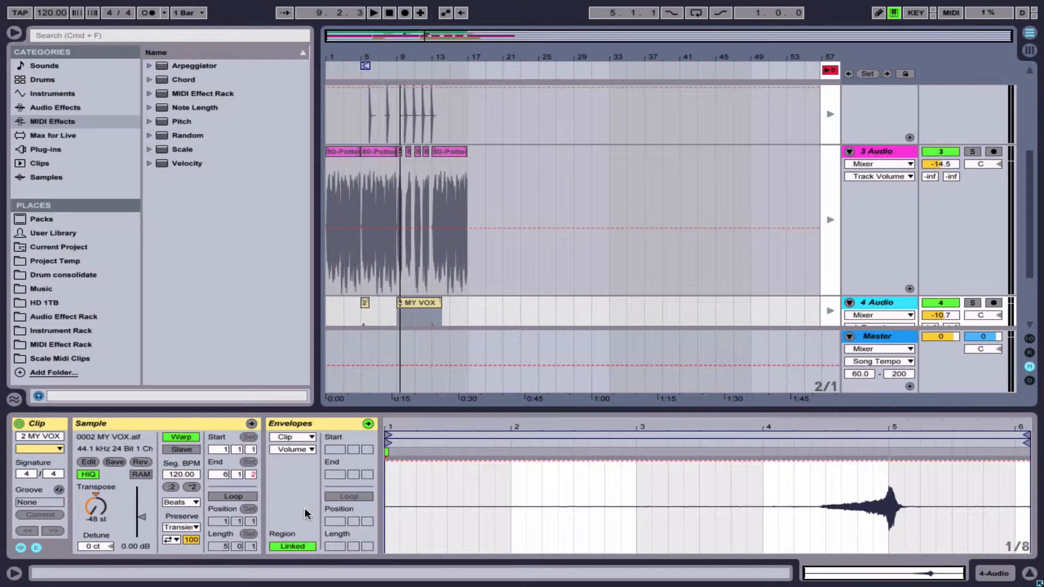
Switch to Session View and inspect the Ellie Goulding clip's envelope selectors, hiding and reshowing the Envelopes box.
{"action": "key", "text": "Tab"}
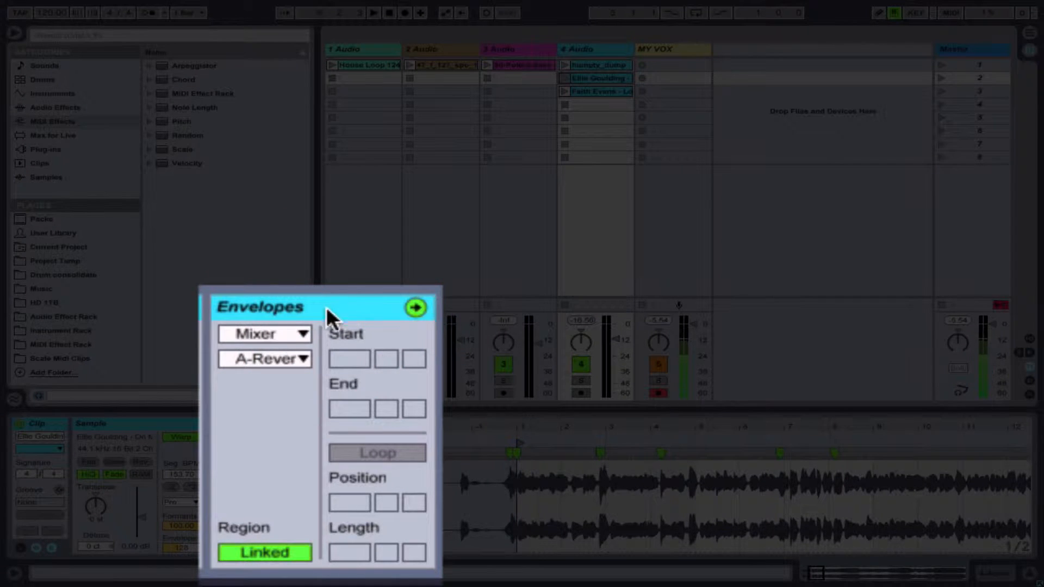
{"action": "left_click", "coordinate": [293, 331]}
{"action": "left_click", "coordinate": [294, 336]}
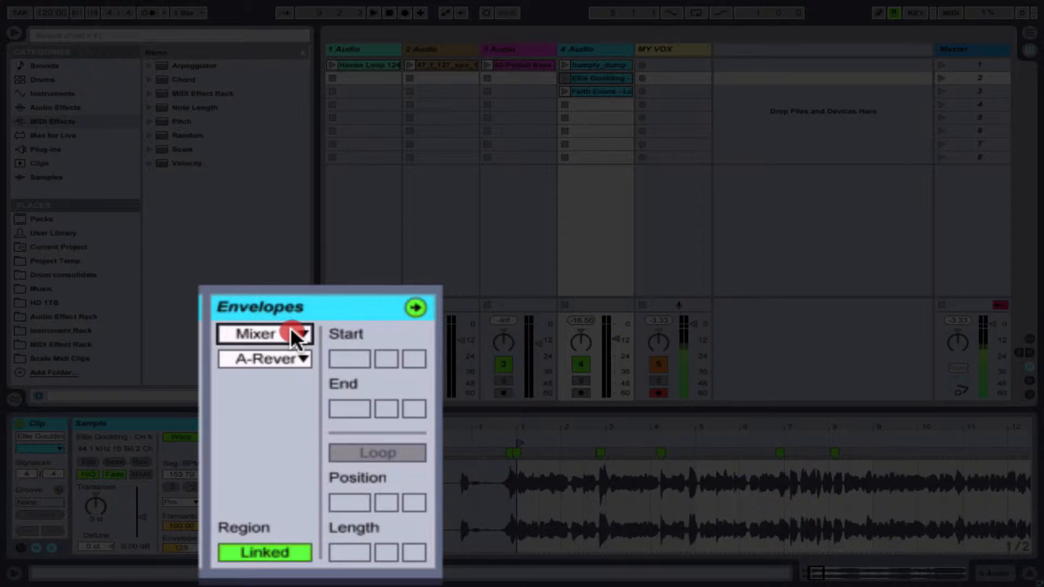
{"action": "left_click", "coordinate": [294, 362]}
{"action": "left_click", "coordinate": [294, 361]}
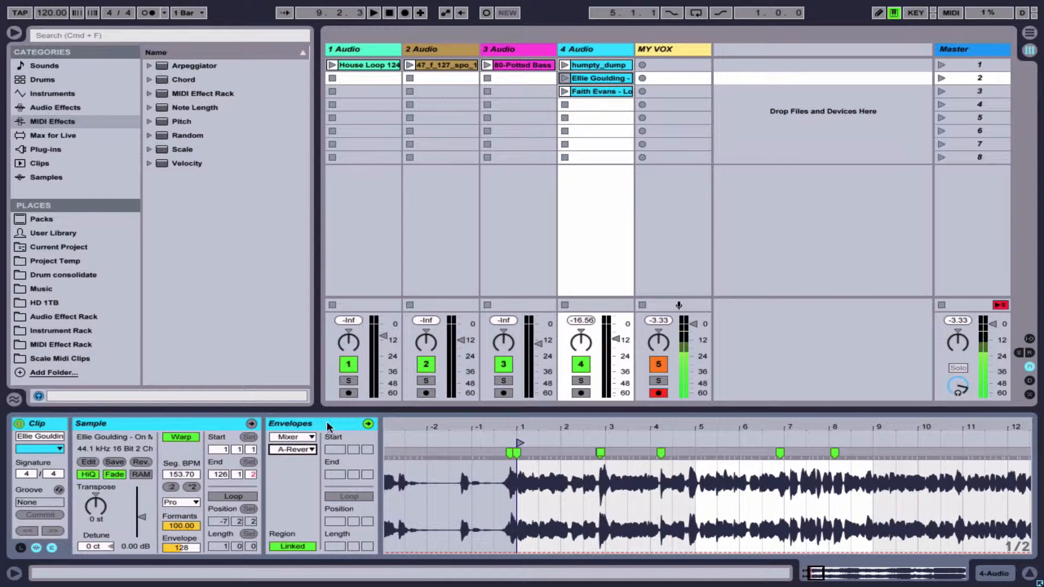
{"action": "left_click", "coordinate": [52, 548]}
{"action": "left_click", "coordinate": [52, 548]}
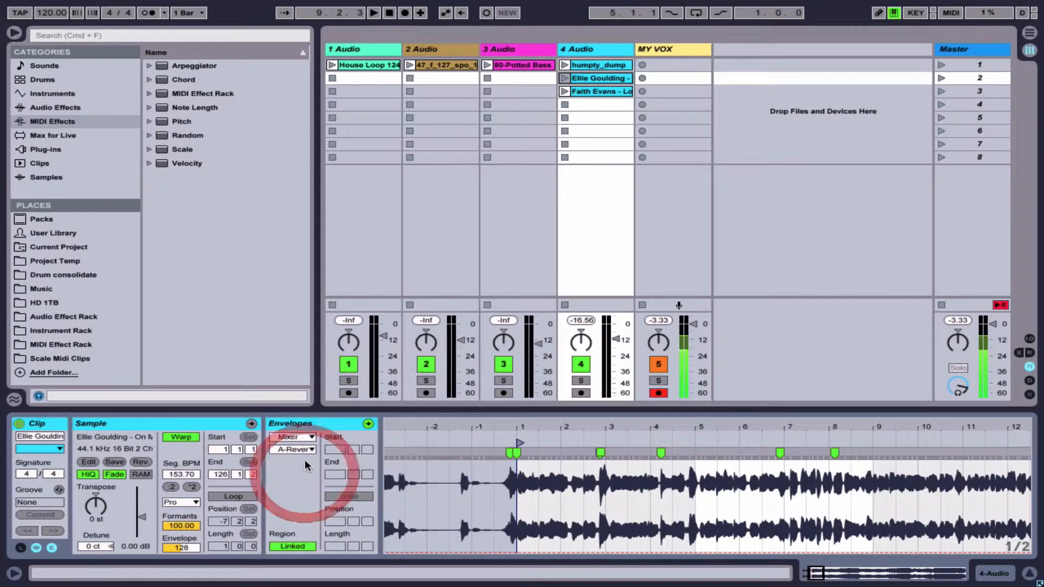
Review the available Clip and Mixer envelope parameters, and set the envelope selector to the clip's volume.
{"action": "left_click", "coordinate": [309, 437]}
{"action": "left_click", "coordinate": [305, 449]}
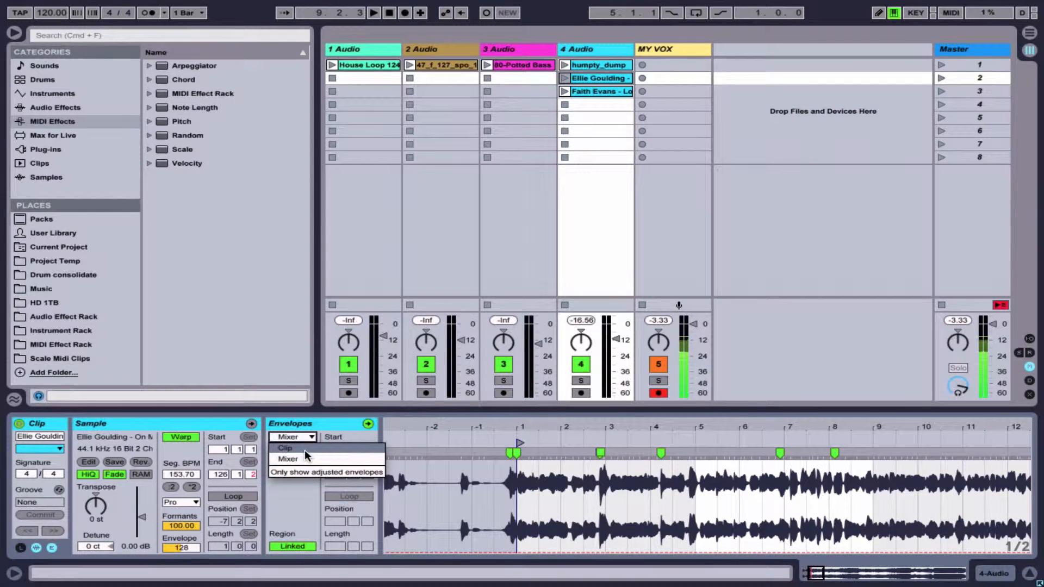
{"action": "left_click", "coordinate": [312, 449]}
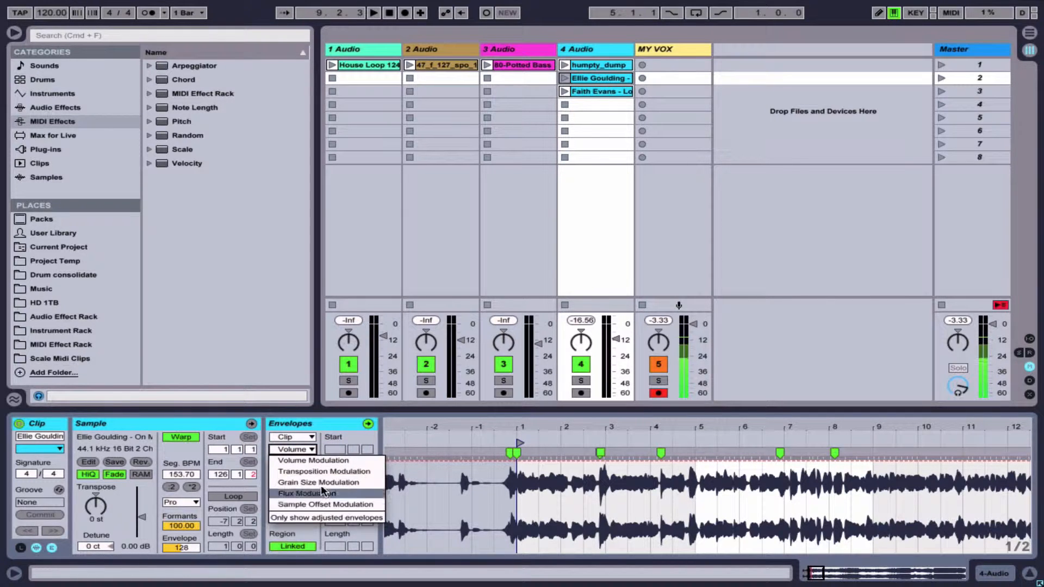
{"action": "left_click", "coordinate": [311, 450]}
{"action": "left_click", "coordinate": [310, 437]}
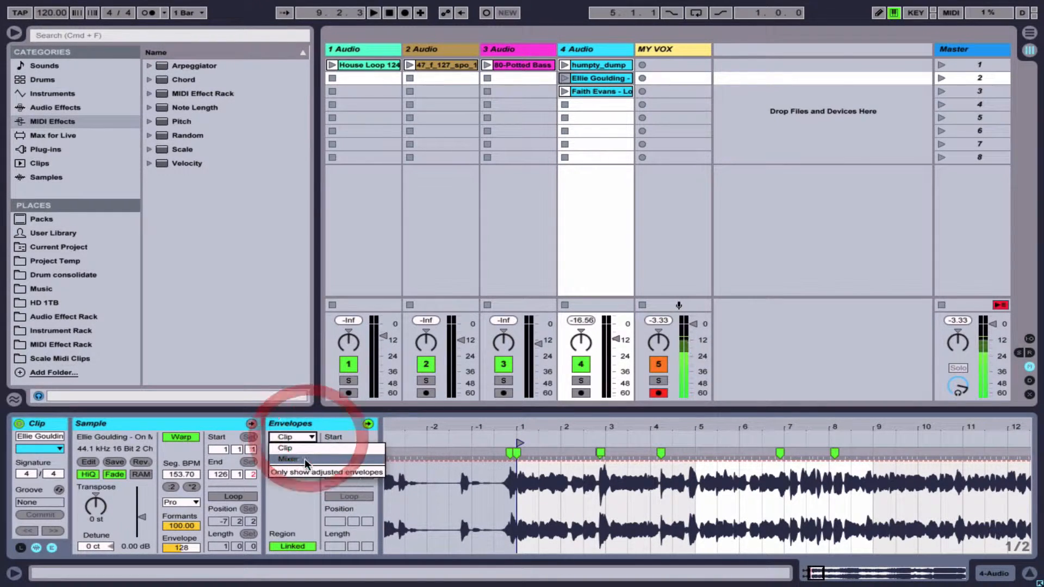
{"action": "left_click", "coordinate": [306, 460]}
{"action": "left_click", "coordinate": [310, 449]}
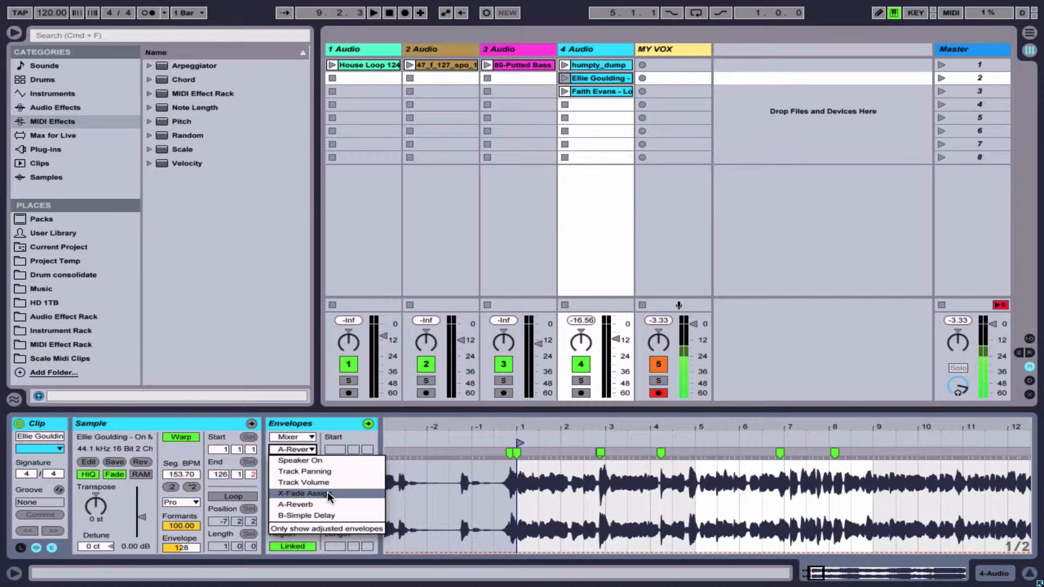
{"action": "left_click", "coordinate": [314, 449]}
{"action": "left_click", "coordinate": [309, 437]}
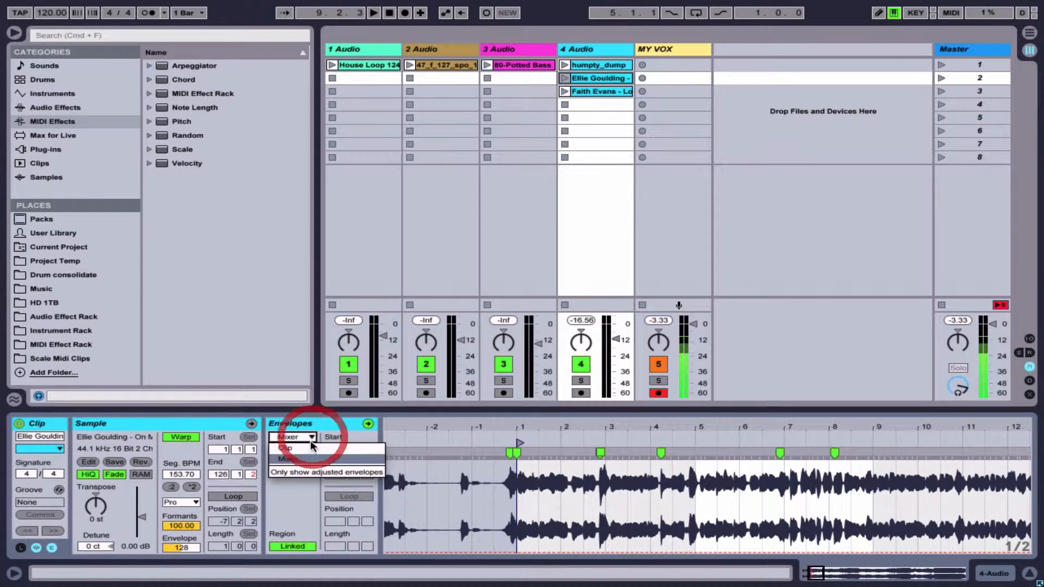
{"action": "left_click", "coordinate": [306, 446]}
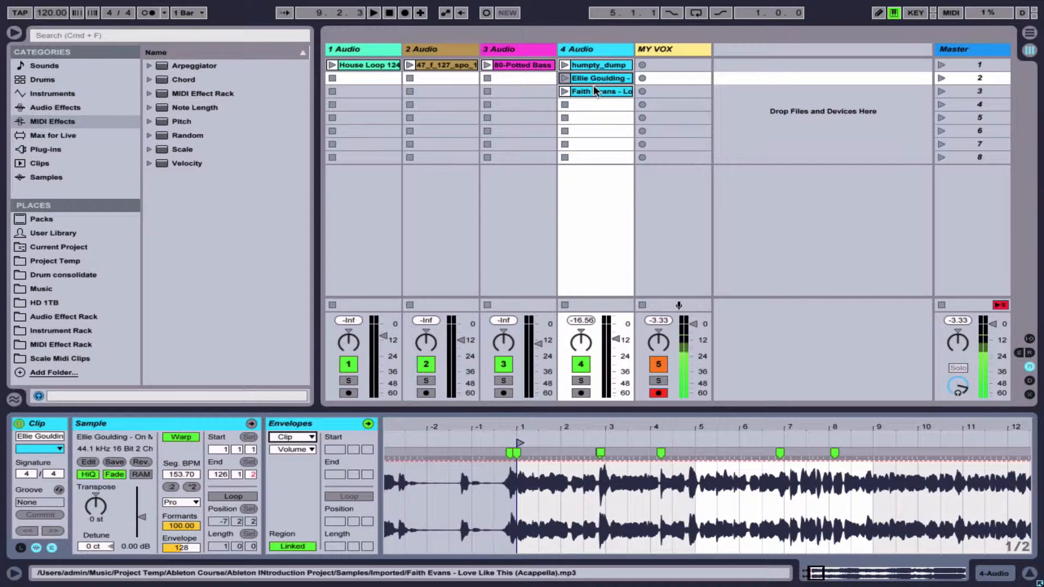
Move the Faith Evans clip to scene 5 and duplicate the Ellie Goulding clip into scene 3, reselecting the original.
{"action": "left_click_drag", "start_coordinate": [593, 90], "coordinate": [594, 119]}
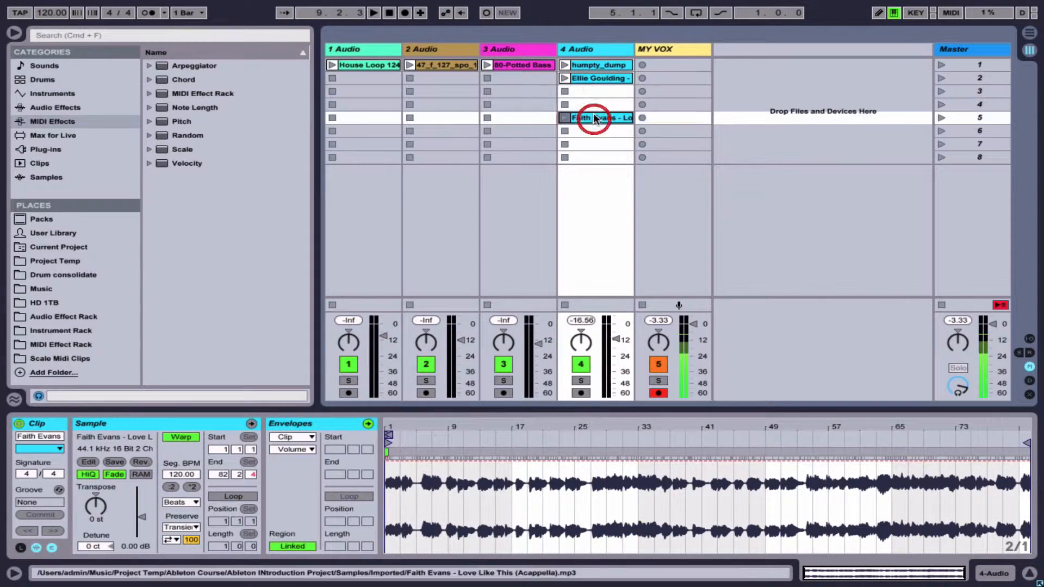
{"action": "left_click", "coordinate": [587, 78]}
{"action": "key", "text": "super+d"}
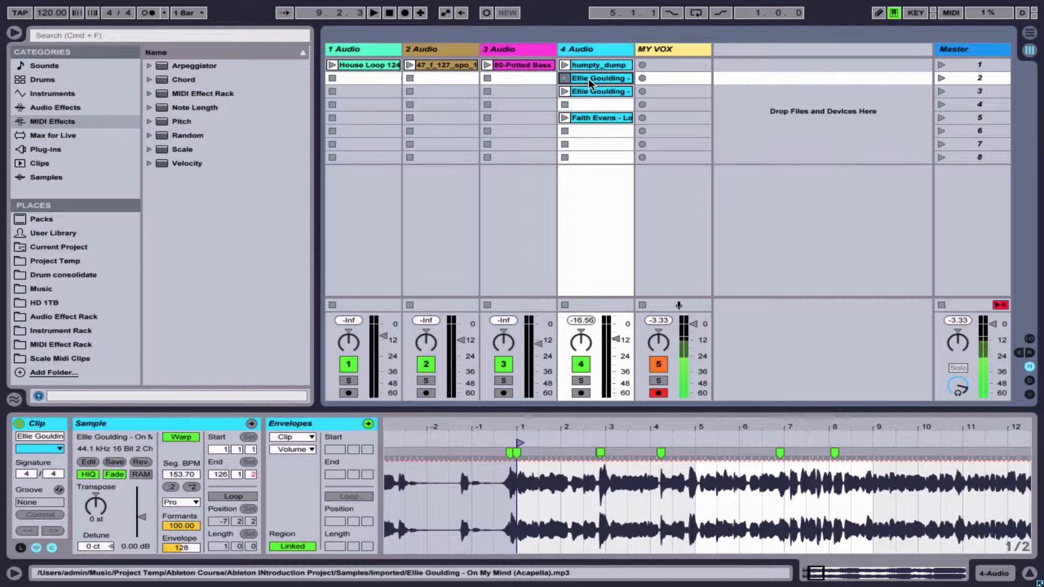
{"action": "left_click", "coordinate": [589, 77]}
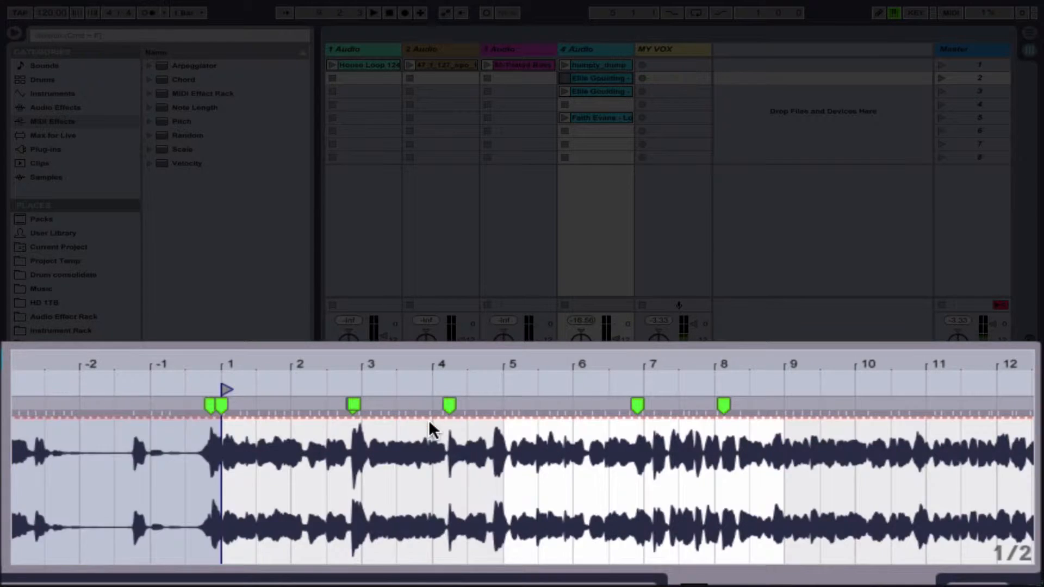
Shape the volume envelope to rise from silence before bar 2 to full level near bar 3 and fall to silence after bar 4.
{"action": "left_click", "coordinate": [342, 417]}
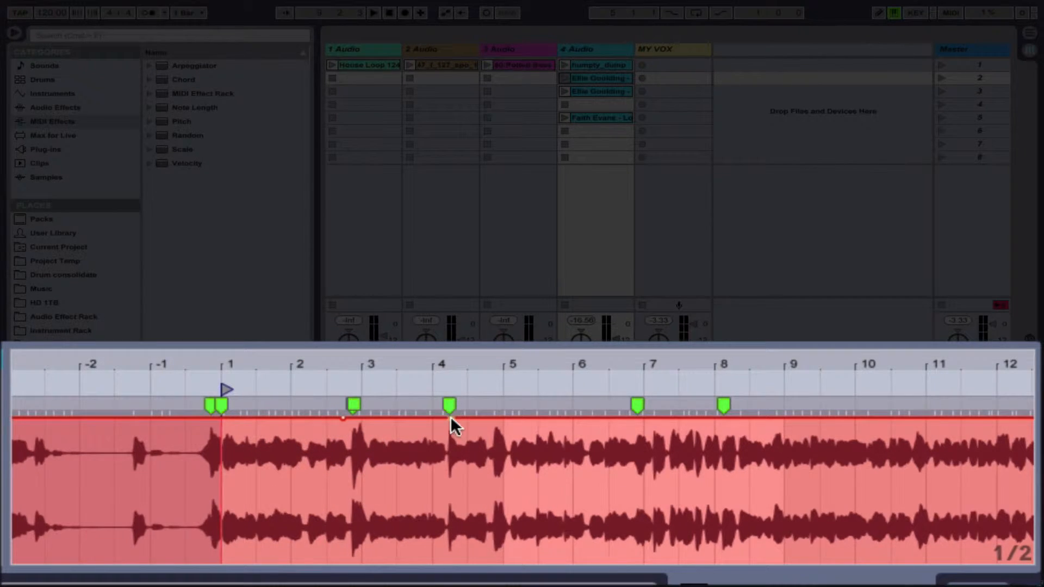
{"action": "left_click_drag", "start_coordinate": [450, 417], "coordinate": [453, 563]}
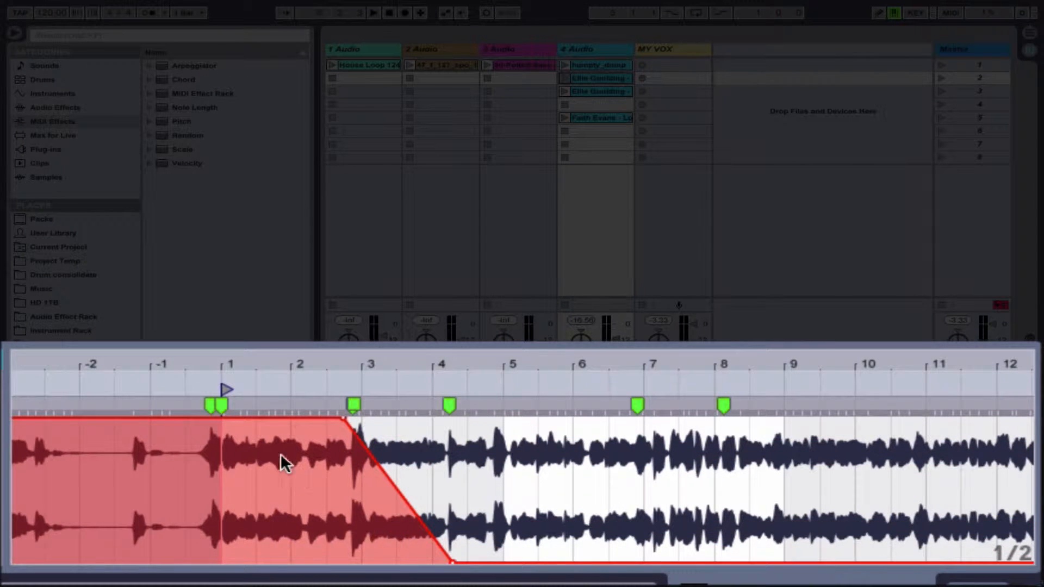
{"action": "left_click_drag", "start_coordinate": [263, 417], "coordinate": [274, 563]}
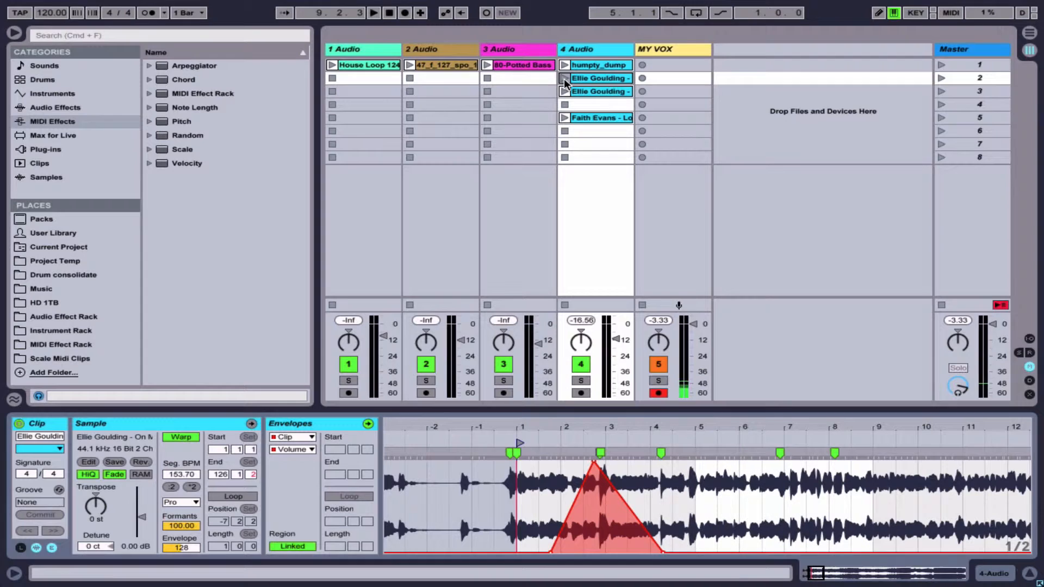
Play the Ellie Goulding clip in scene 2 and its copy in scene 3 to compare them with and without the volume envelope.
{"action": "left_click", "coordinate": [563, 78]}
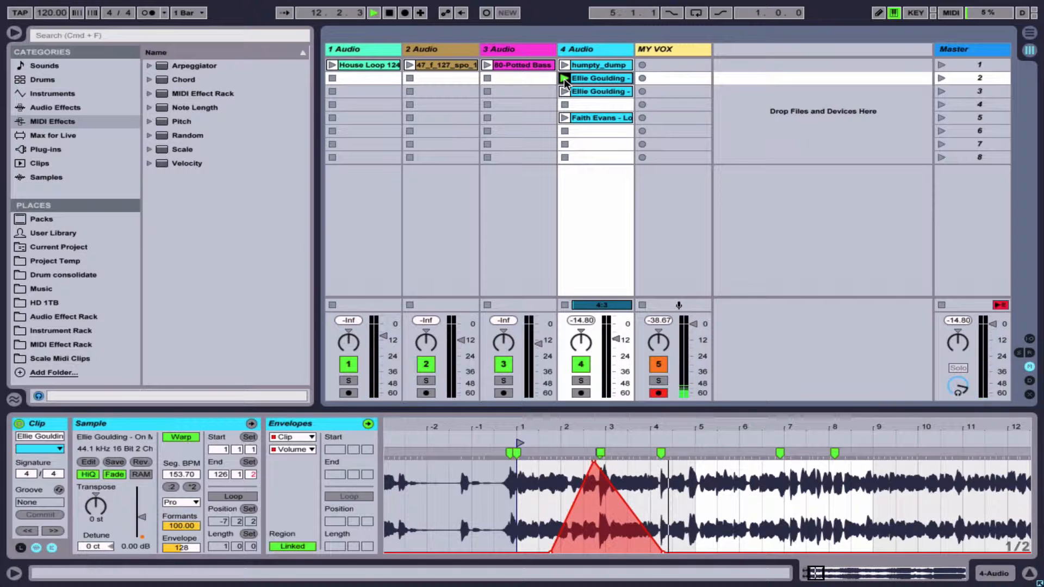
{"action": "key", "text": "space"}
{"action": "left_click", "coordinate": [582, 91]}
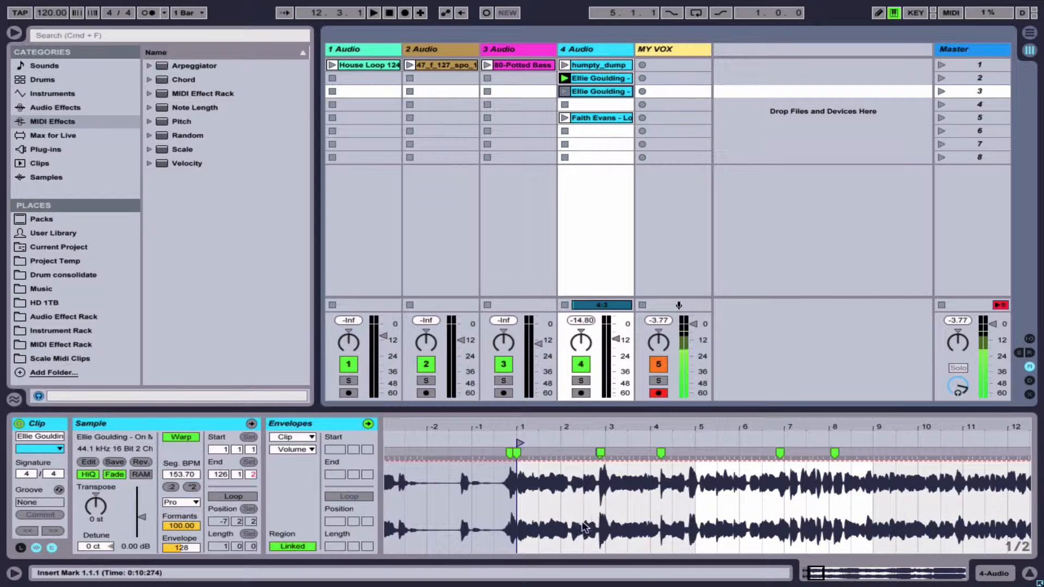
{"action": "left_click", "coordinate": [563, 90]}
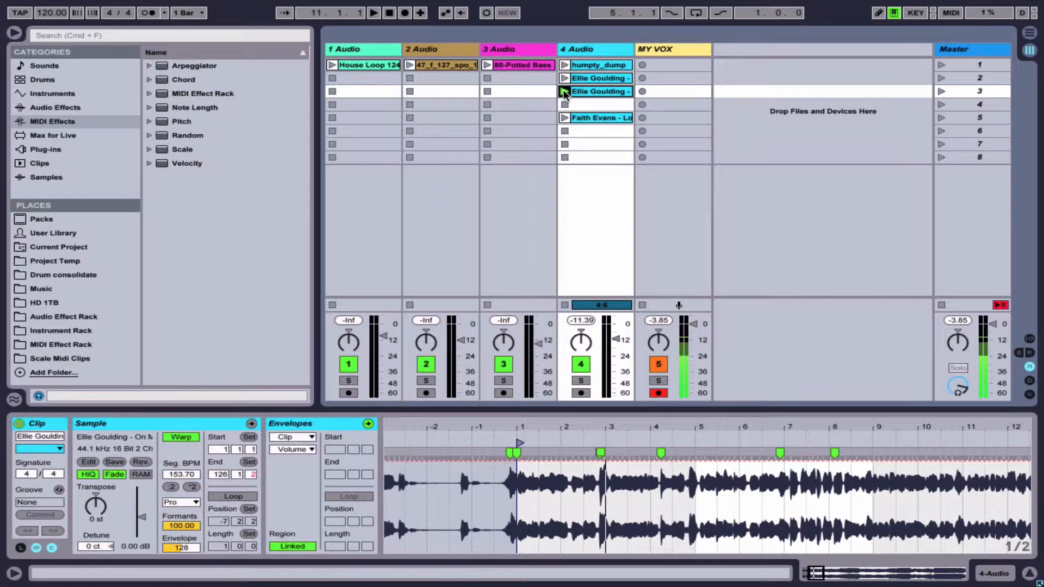
Delete the volume envelope breakpoints in the scene 2 clip across the range from -1.1.1 to 7.1.1.
{"action": "left_click", "coordinate": [593, 77]}
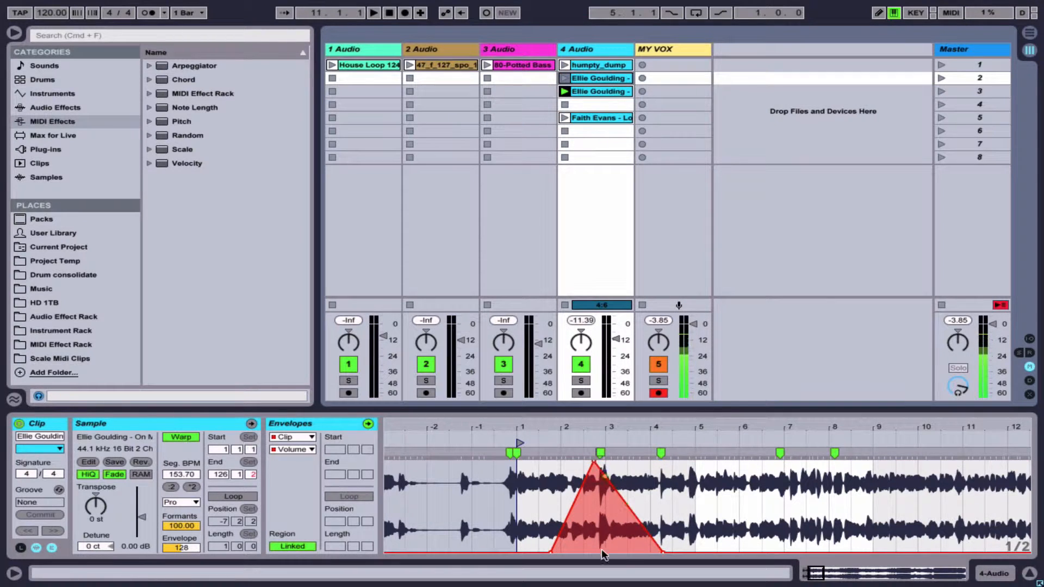
{"action": "mouse_move", "coordinate": [550, 553]}
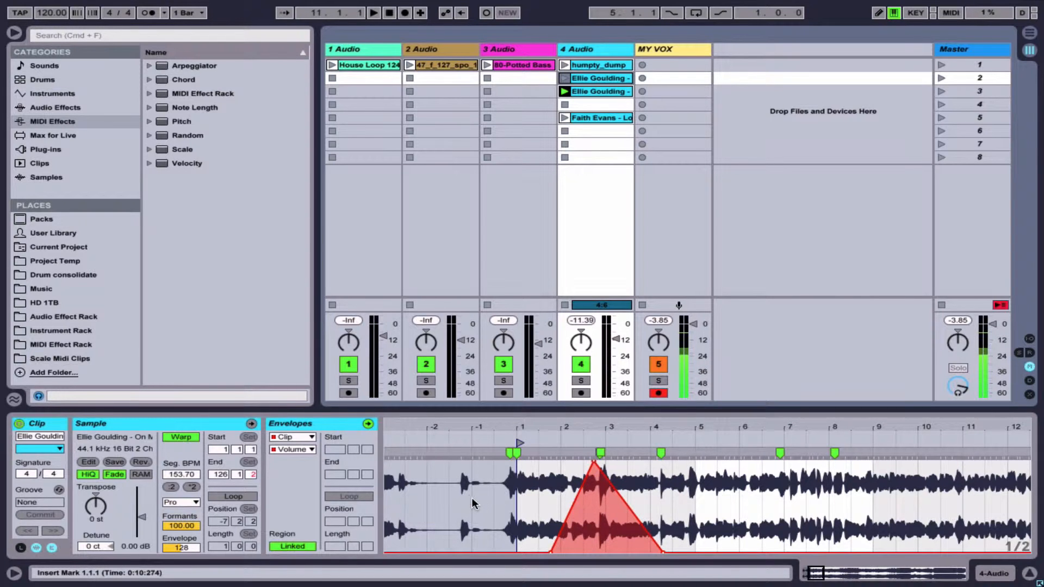
{"action": "left_click_drag", "start_coordinate": [478, 497], "coordinate": [782, 496]}
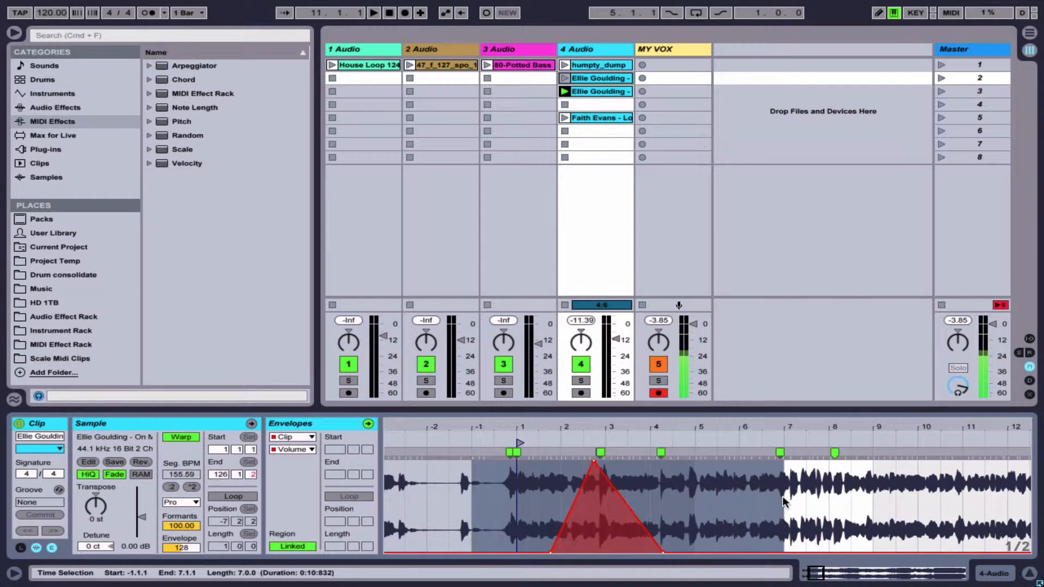
{"action": "key", "text": "Delete"}
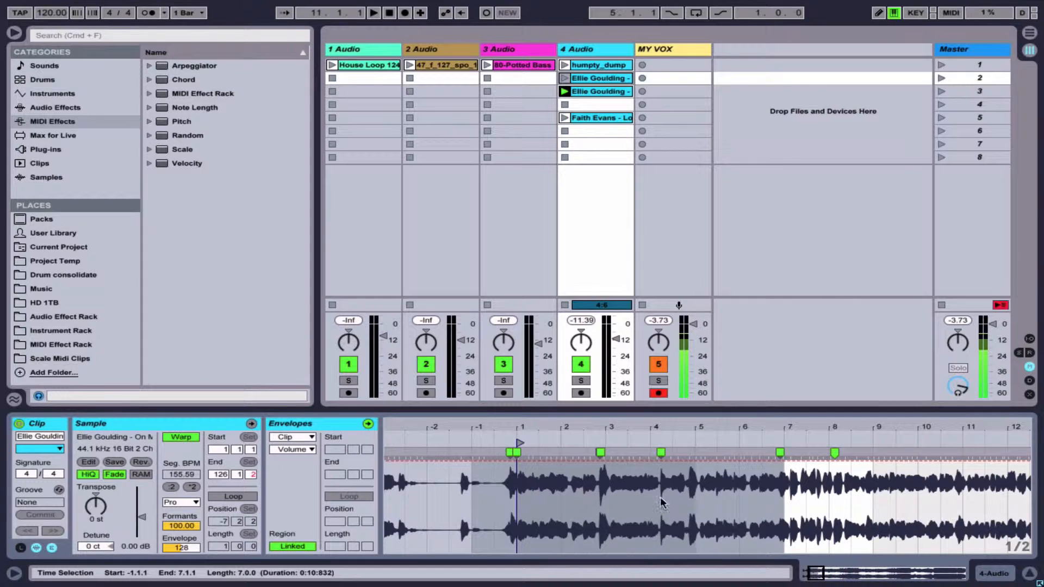
{"action": "left_click", "coordinate": [627, 512]}
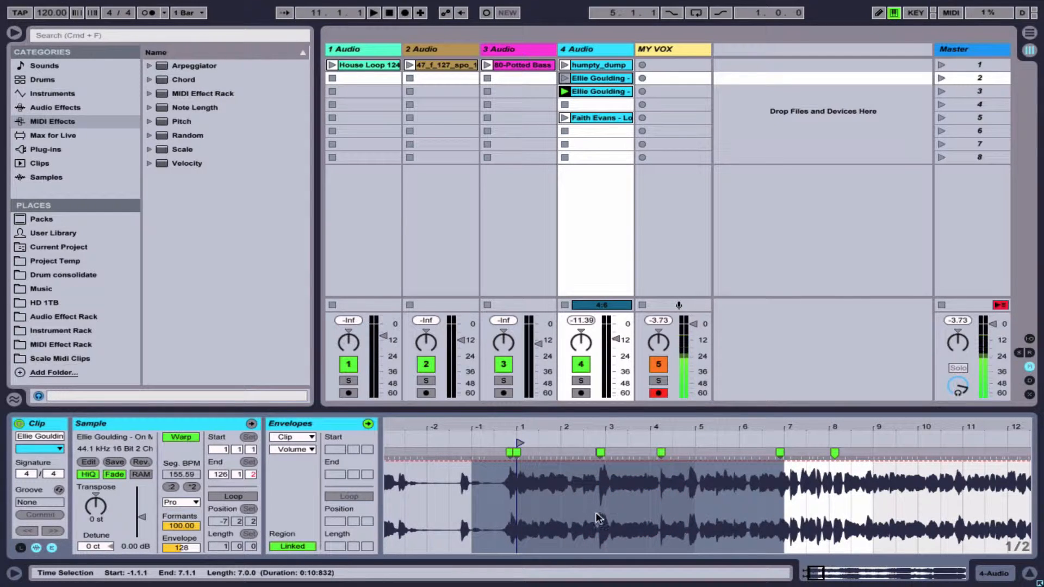
Hide the clip's Envelopes box, set the insert mark near 2.4.2 in the waveform and show the Envelopes box again.
{"action": "left_click", "coordinate": [51, 547]}
{"action": "left_click", "coordinate": [486, 474]}
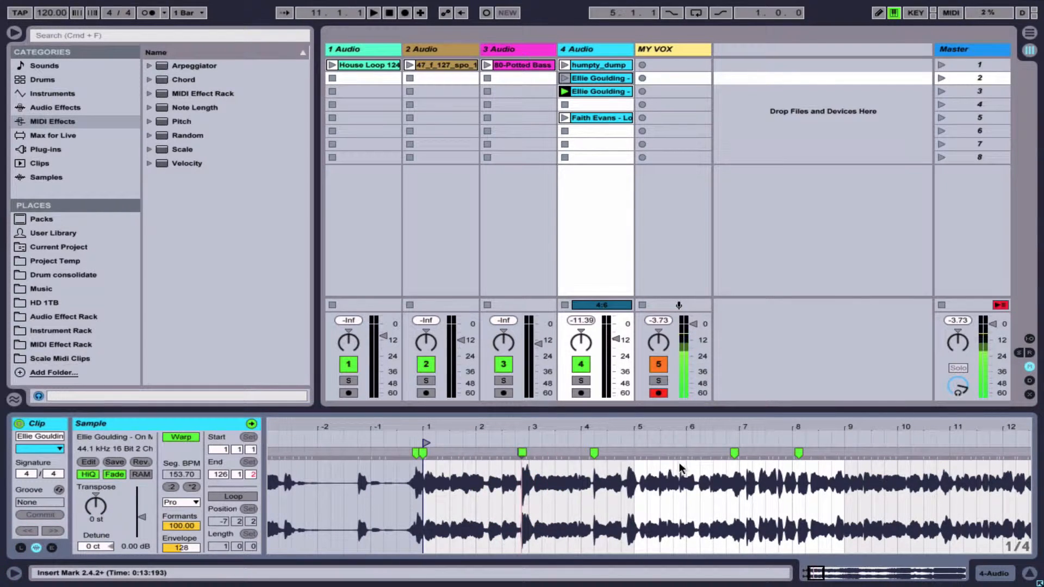
{"action": "left_click", "coordinate": [52, 547]}
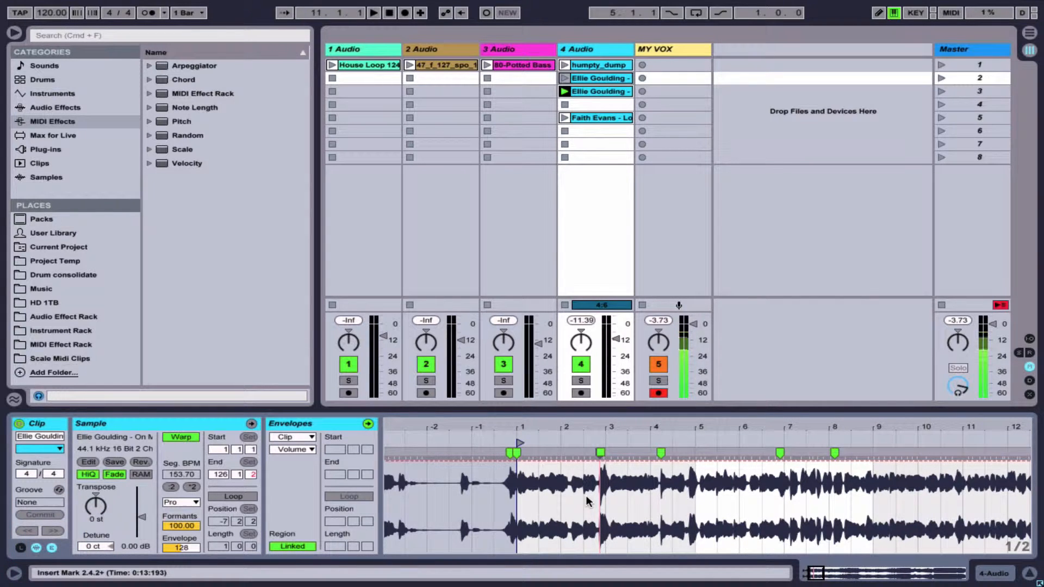
Use Draw Mode to lower the volume envelope in half-bar steps starting at 1.3, 2, 3.3, 5.3 and 7.3.
{"action": "key", "text": "b"}
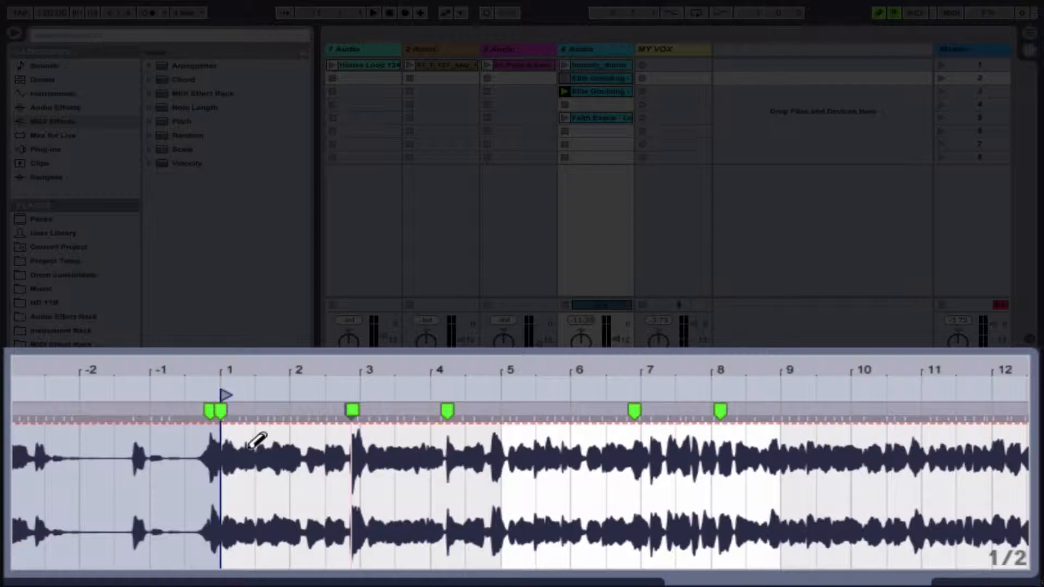
{"action": "left_click", "coordinate": [555, 484]}
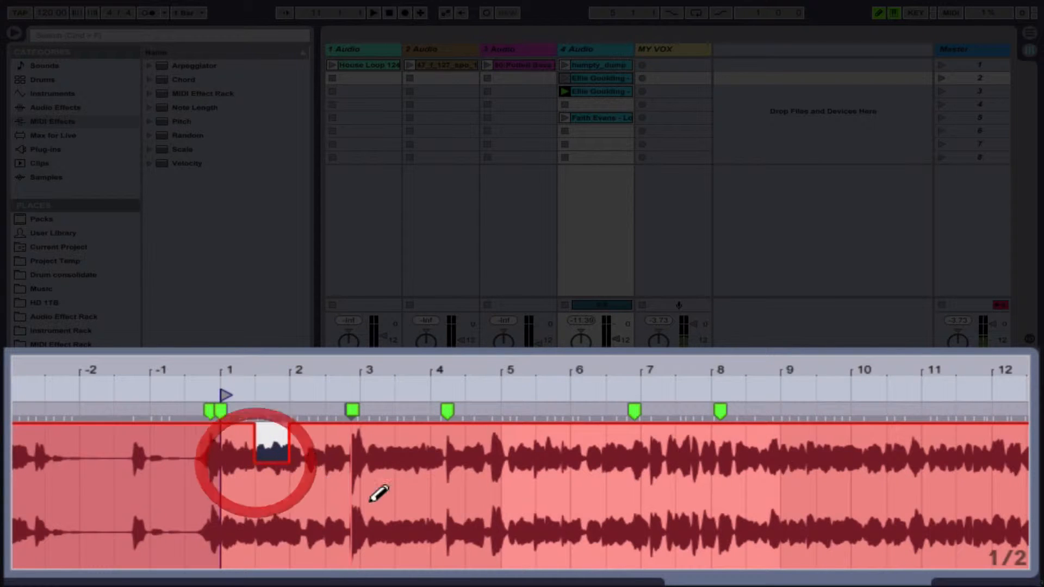
{"action": "left_click", "coordinate": [640, 517]}
{"action": "left_click", "coordinate": [553, 472]}
{"action": "left_click", "coordinate": [692, 474]}
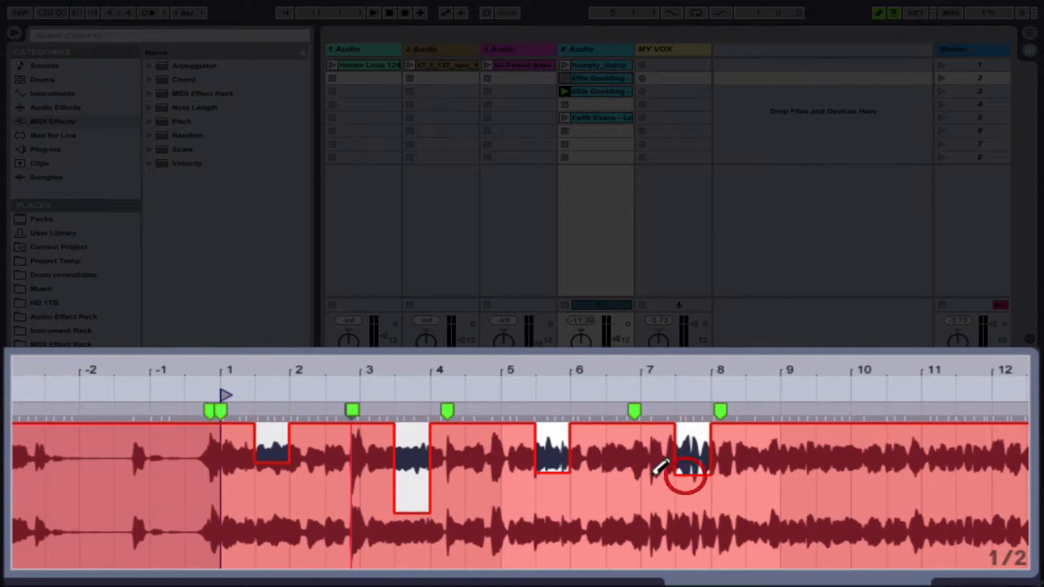
{"action": "left_click", "coordinate": [319, 526]}
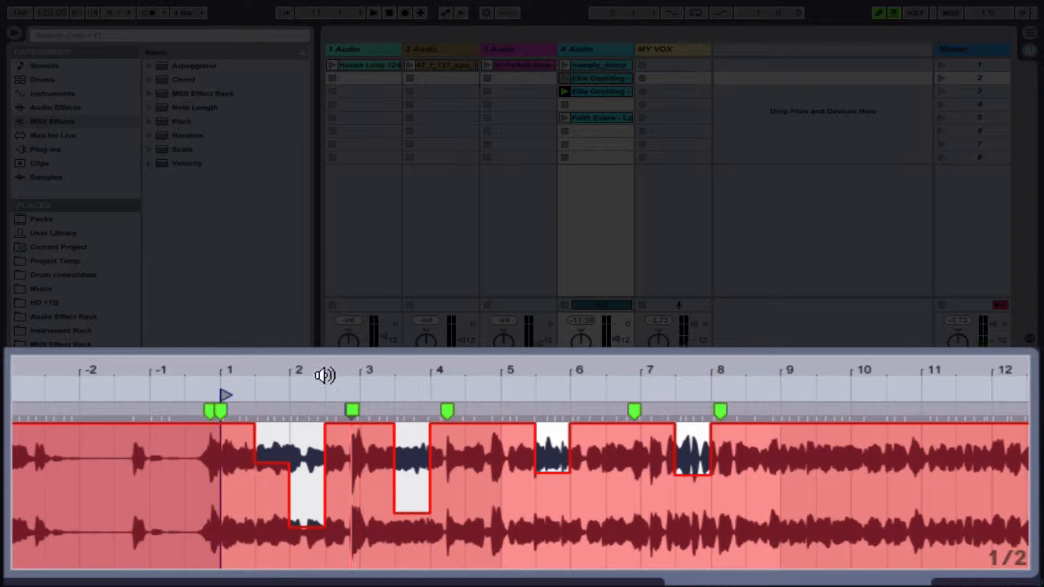
Draw sixteenth-note volume reductions in bar 1 at 1.1.3, 1.2, 1.3.2 and 1.3.4, and play the scene 2 clip.
{"action": "mouse_move", "coordinate": [254, 366]}
{"action": "left_mouse_down"}
{"action": "mouse_move", "coordinate": [254, 451]}
{"action": "mouse_move", "coordinate": [260, 368]}
{"action": "left_mouse_up"}
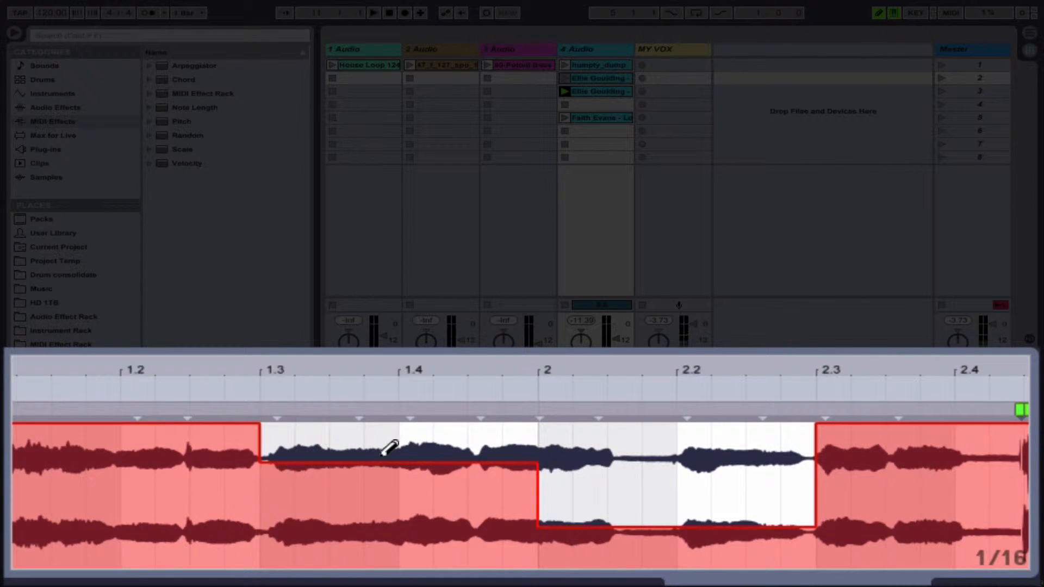
{"action": "left_click", "coordinate": [384, 497]}
{"action": "left_click", "coordinate": [313, 469]}
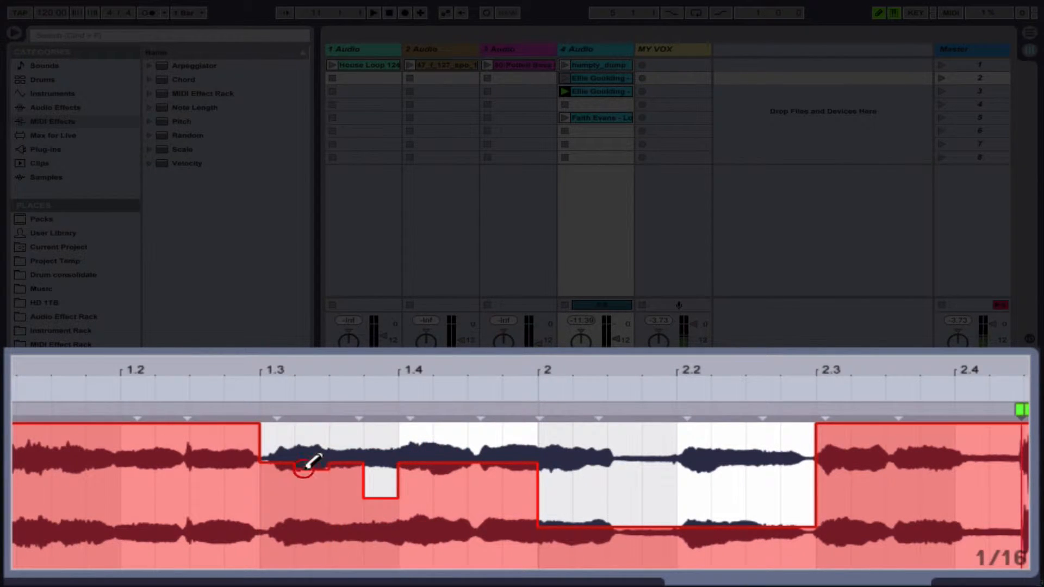
{"action": "left_click", "coordinate": [139, 449]}
{"action": "left_click", "coordinate": [67, 452]}
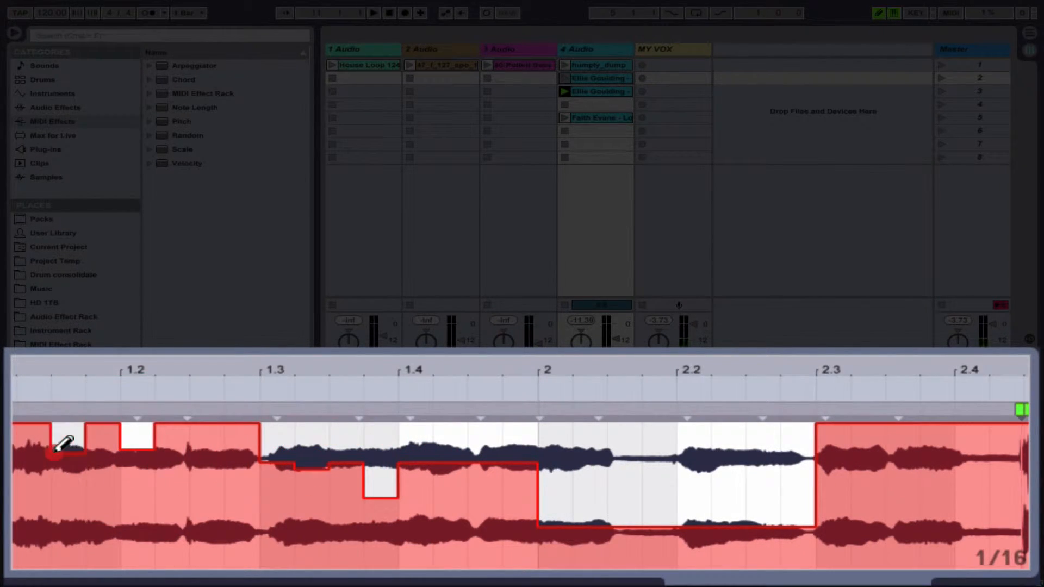
{"action": "left_click_drag", "start_coordinate": [297, 375], "coordinate": [296, 329]}
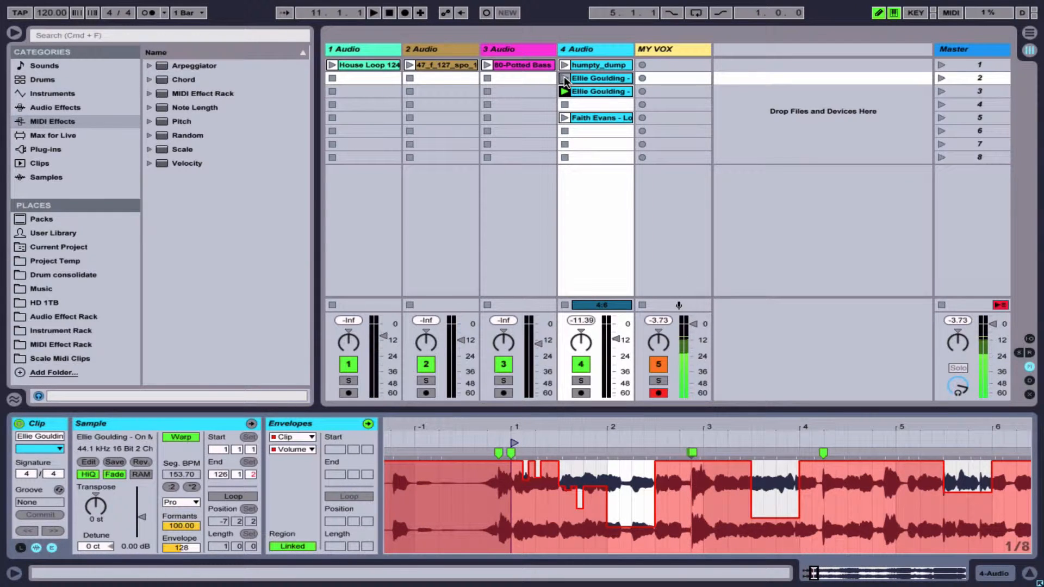
{"action": "left_click", "coordinate": [565, 78]}
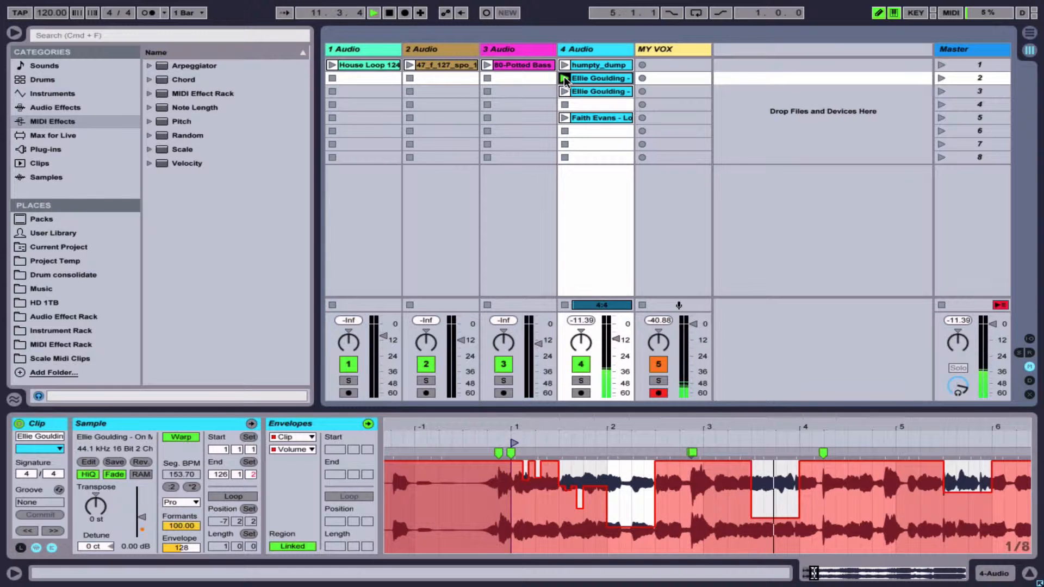
Stop playback, delete the volume breakpoints between -1.4.1 and 1.4.3, and shape a ramp from 100% near 1.1.3 down to bar 2.
{"action": "key", "text": "space"}
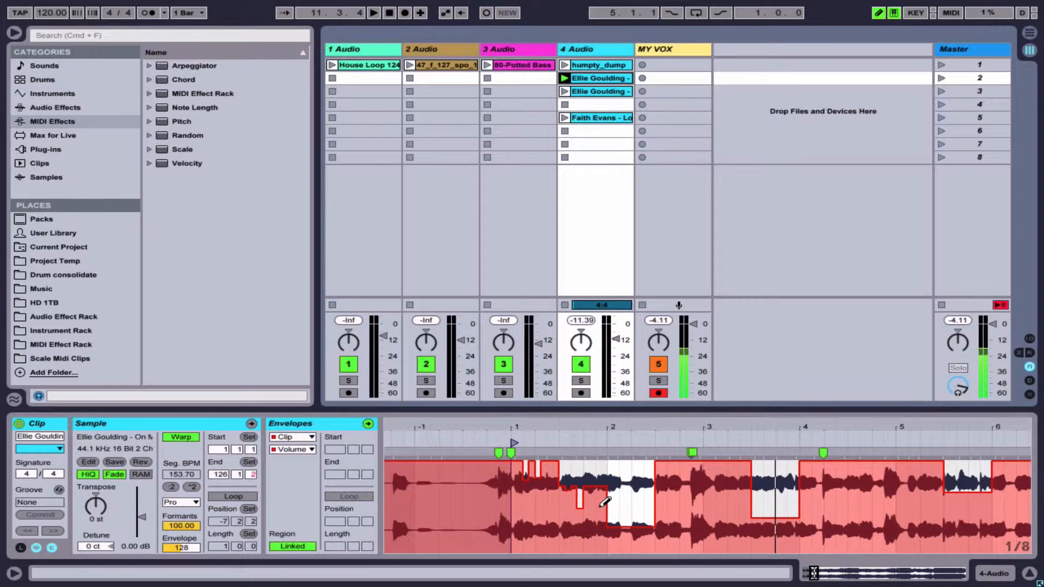
{"action": "key", "text": "super+b"}
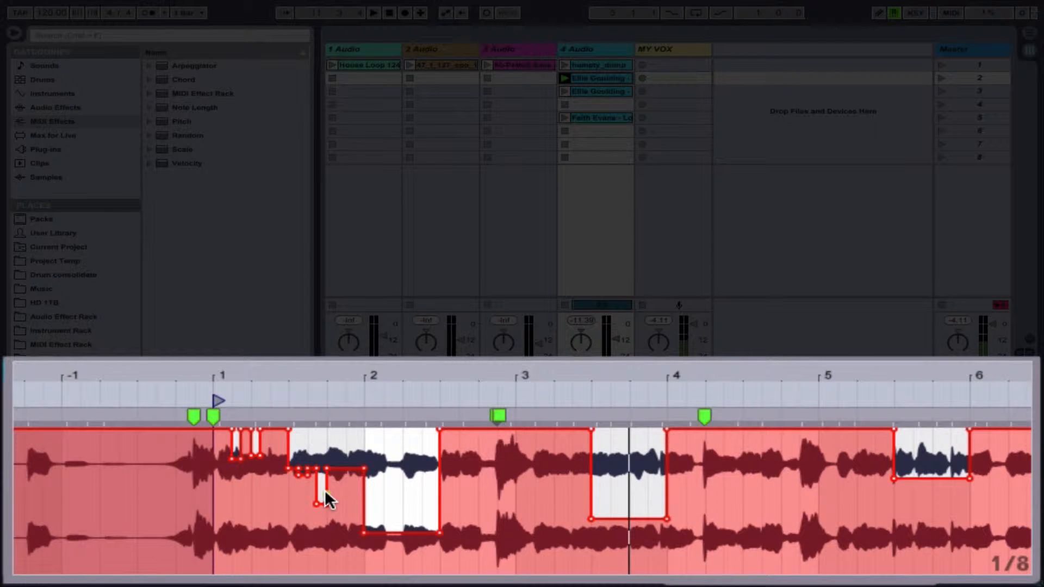
{"action": "left_click_drag", "start_coordinate": [174, 487], "coordinate": [344, 505]}
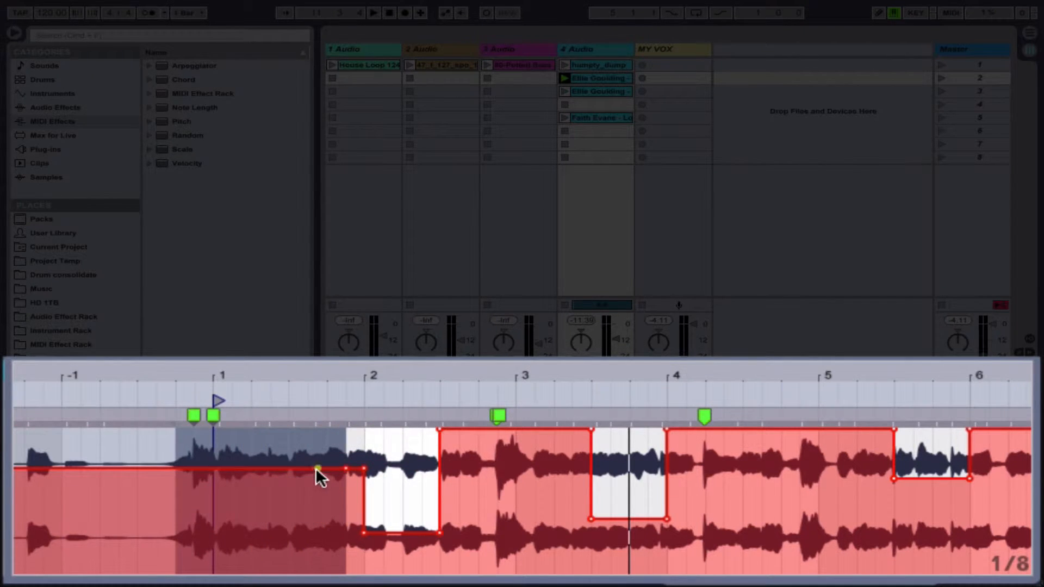
{"action": "mouse_move", "coordinate": [345, 469]}
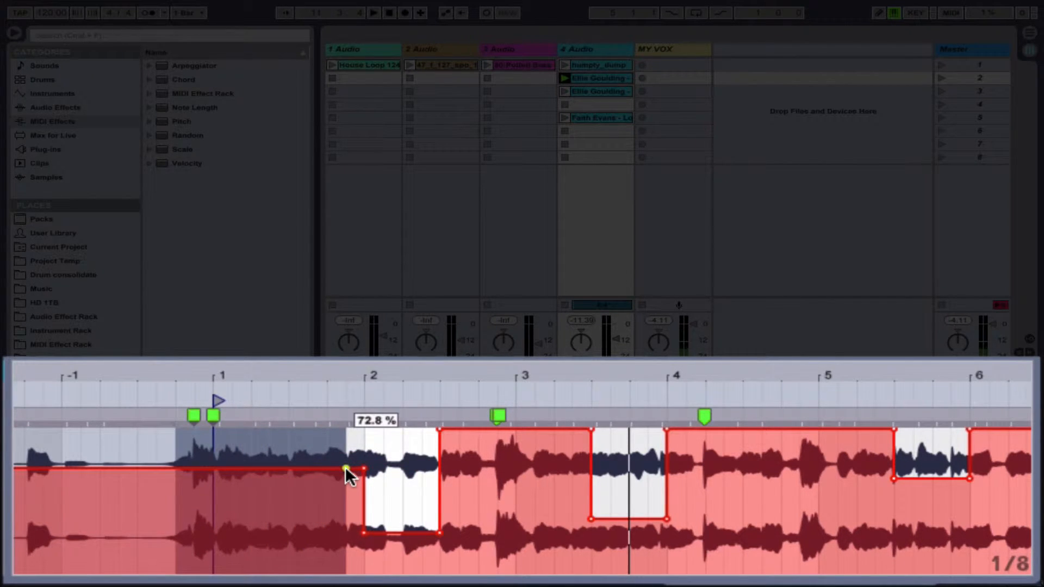
{"action": "left_click_drag", "start_coordinate": [346, 468], "coordinate": [236, 430]}
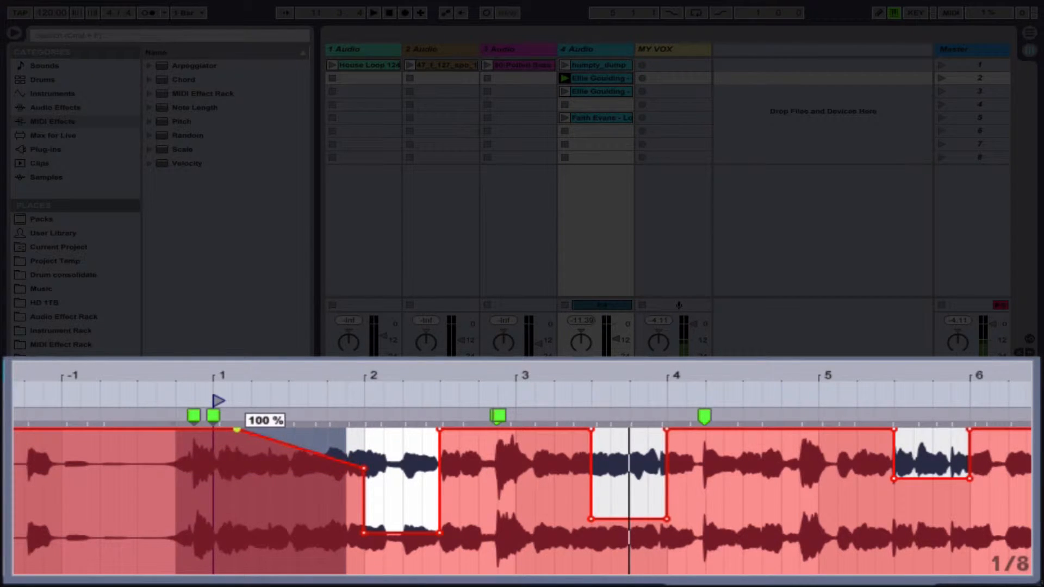
{"action": "left_click", "coordinate": [361, 467]}
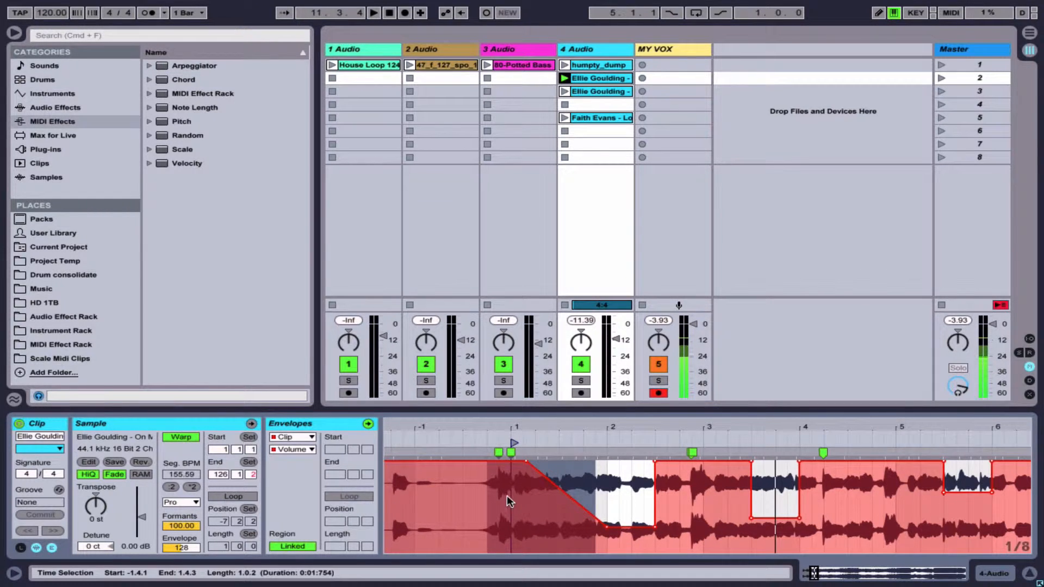
Delete the volume envelope breakpoints from just before bar 1 to just after bar 6.
{"action": "mouse_move", "coordinate": [503, 498]}
{"action": "left_mouse_down"}
{"action": "mouse_move", "coordinate": [909, 514]}
{"action": "mouse_move", "coordinate": [998, 505]}
{"action": "left_mouse_up"}
{"action": "key", "text": "Delete"}
Draw a low eighth-note volume step at 2.1.3, reshape it into a ramp falling from bar 1, and delete it.
{"action": "key", "text": "b"}
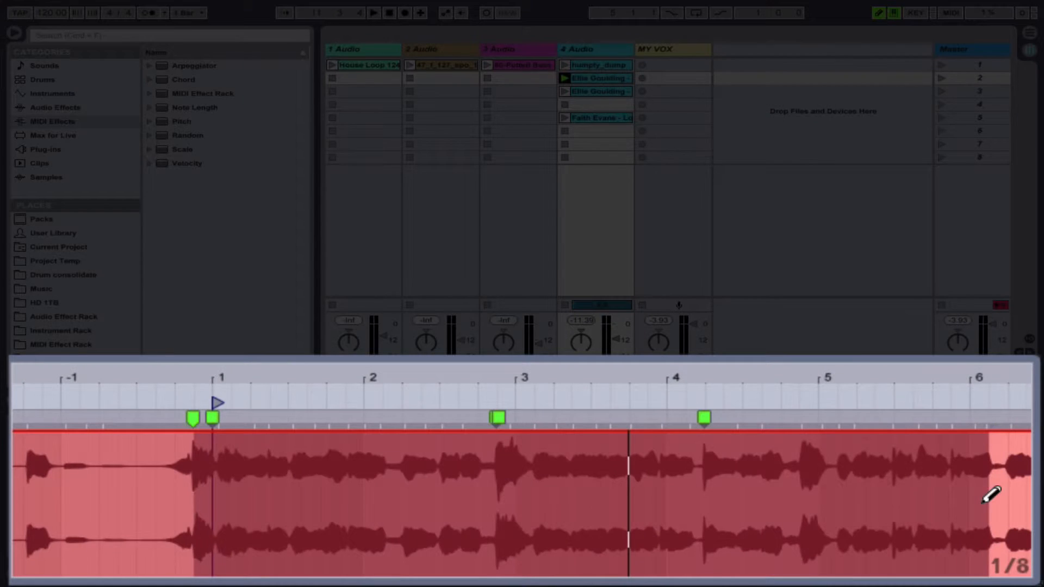
{"action": "left_click", "coordinate": [387, 522]}
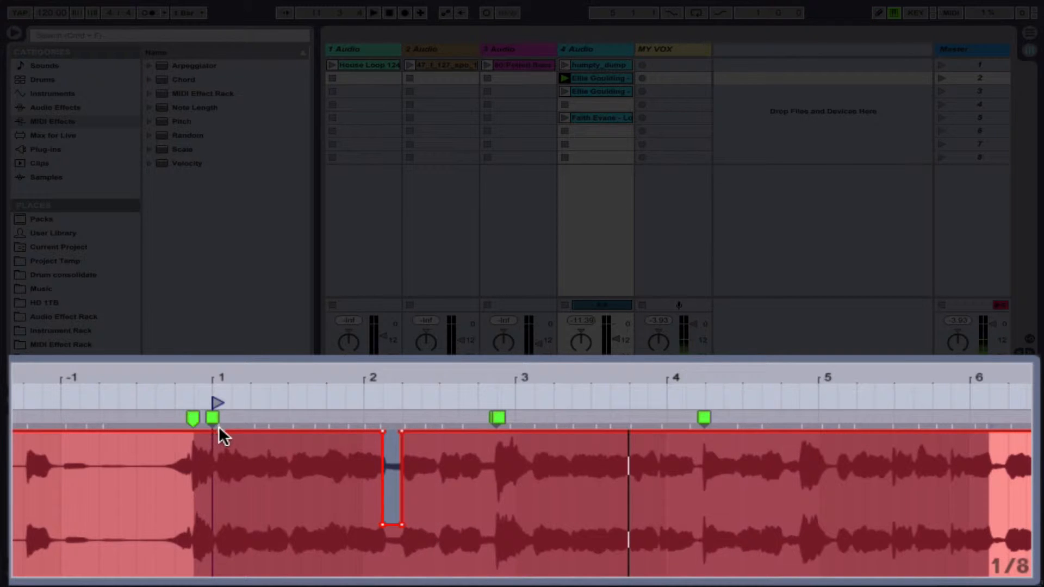
{"action": "left_click", "coordinate": [380, 430]}
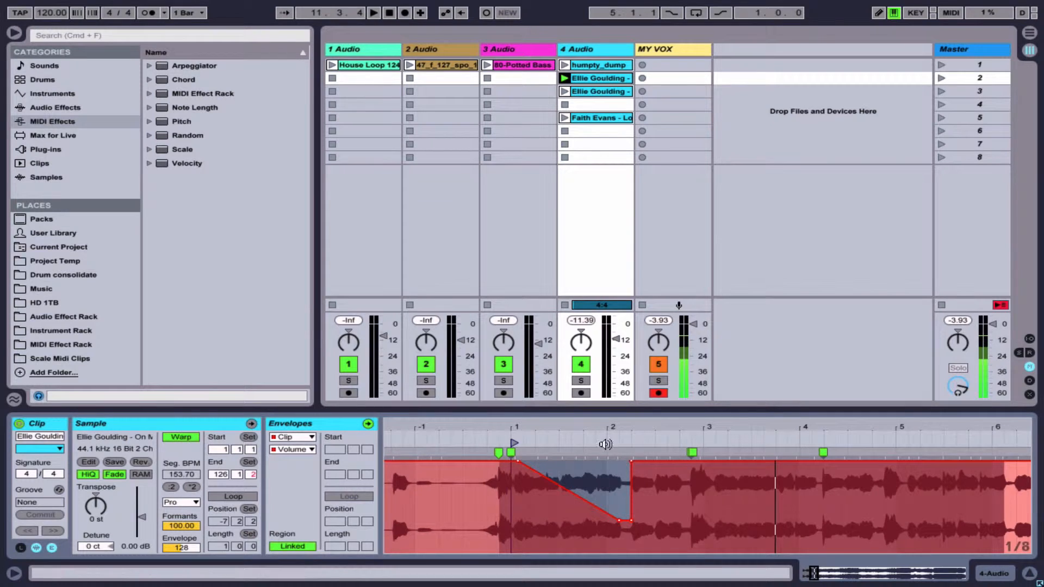
{"action": "key", "text": "Delete"}
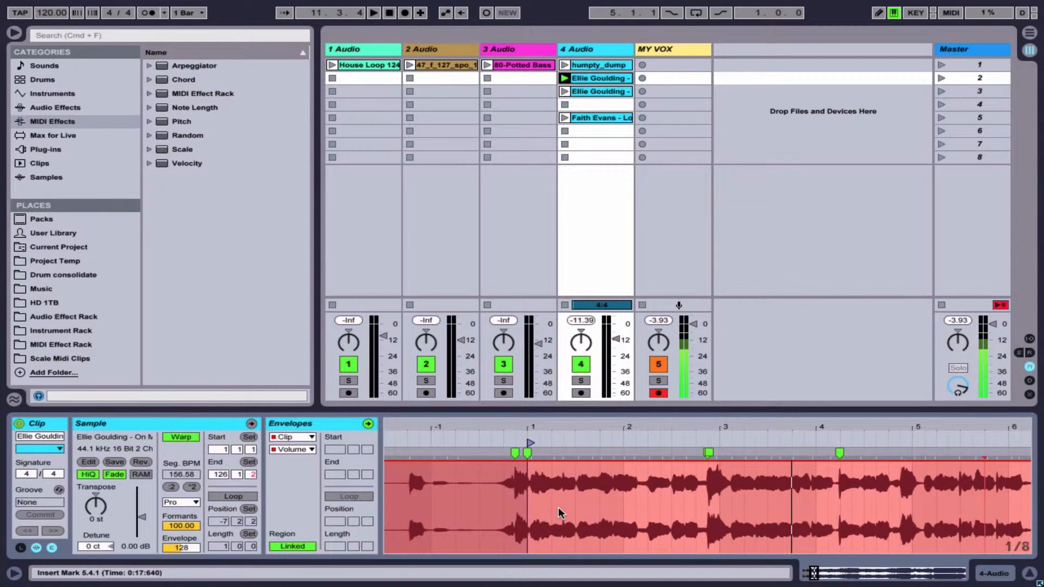
Clear the remaining volume envelope between 6.2.4 and 8.3.3 and return the song position to the start.
{"action": "scroll", "coordinate": [558, 507], "scroll_direction": "right", "scroll_amount": 10}
{"action": "left_click", "coordinate": [593, 499]}
{"action": "left_click_drag", "start_coordinate": [592, 497], "coordinate": [804, 505]}
{"action": "scroll", "coordinate": [683, 537], "scroll_direction": "left", "scroll_amount": 8}
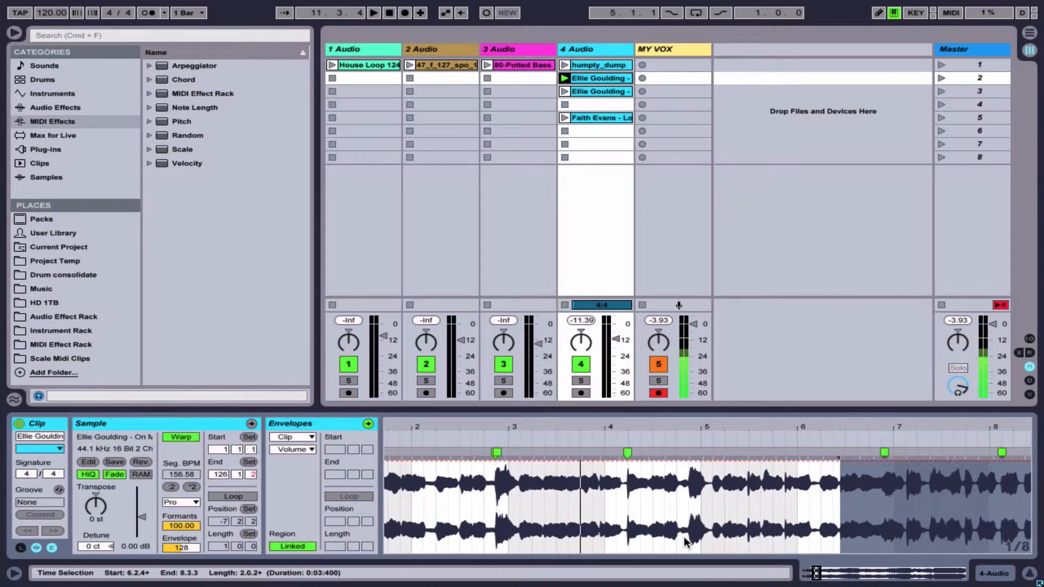
{"action": "key", "text": "space"}
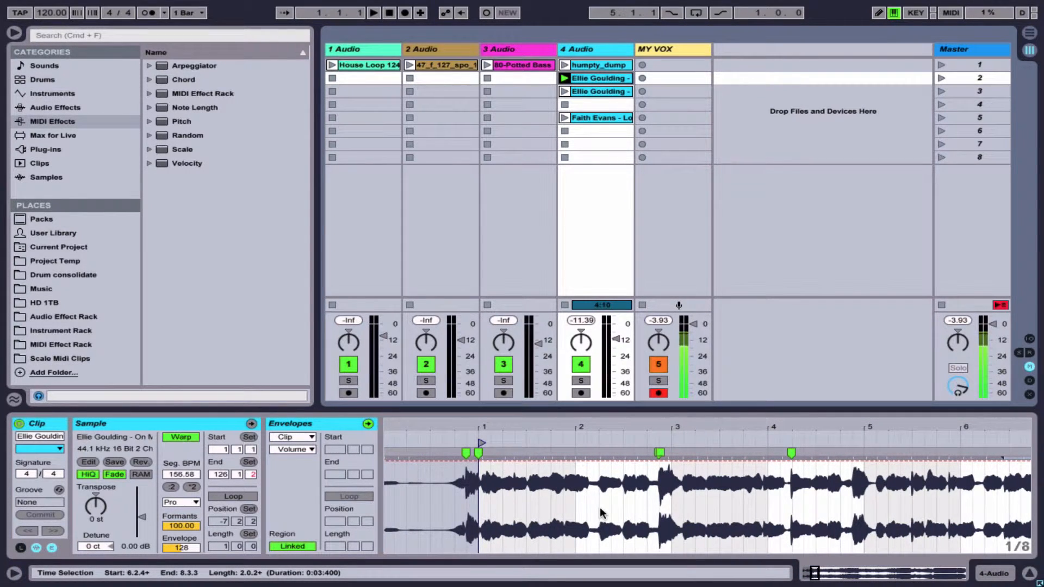
Arm track 4 Audio, enable Automation Arm, and record track volume fader moves into the scene 2 clip.
{"action": "left_click", "coordinate": [582, 392]}
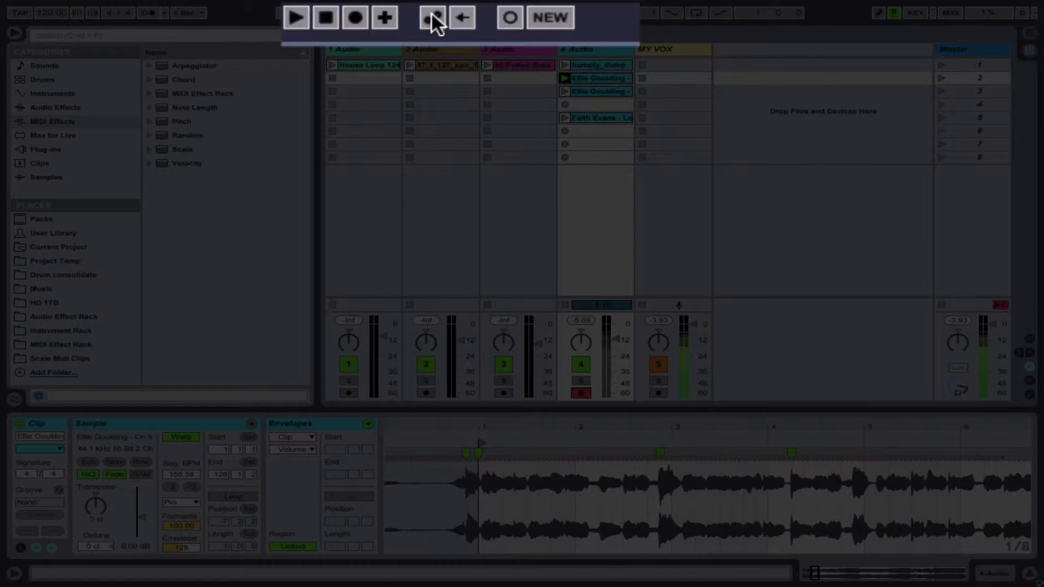
{"action": "left_click", "coordinate": [433, 18]}
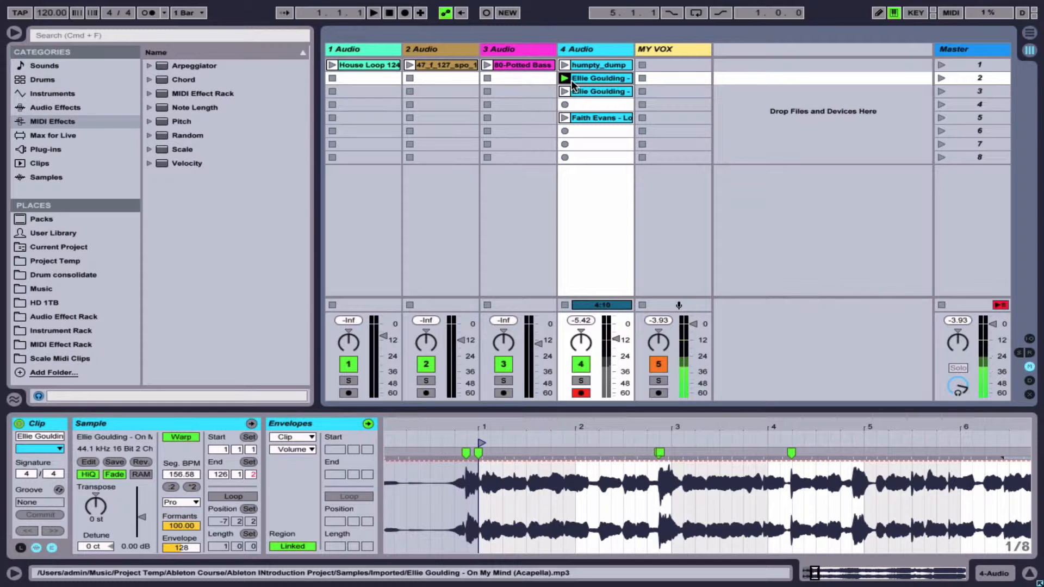
{"action": "left_click", "coordinate": [486, 13]}
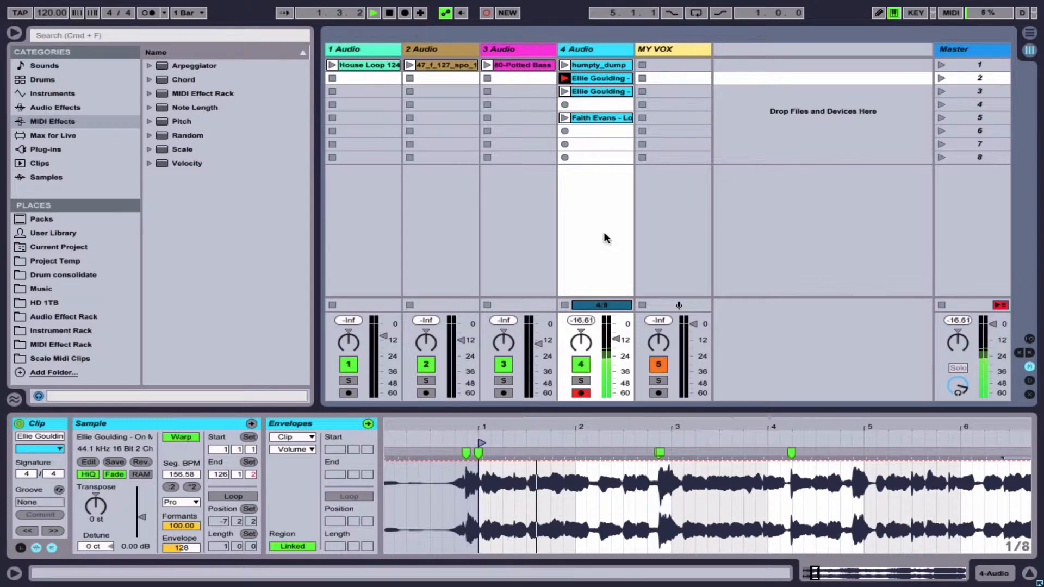
{"action": "mouse_move", "coordinate": [616, 339]}
{"action": "left_mouse_down"}
{"action": "mouse_move", "coordinate": [616, 381]}
{"action": "mouse_move", "coordinate": [616, 327]}
{"action": "mouse_move", "coordinate": [618, 357]}
{"action": "left_mouse_up"}
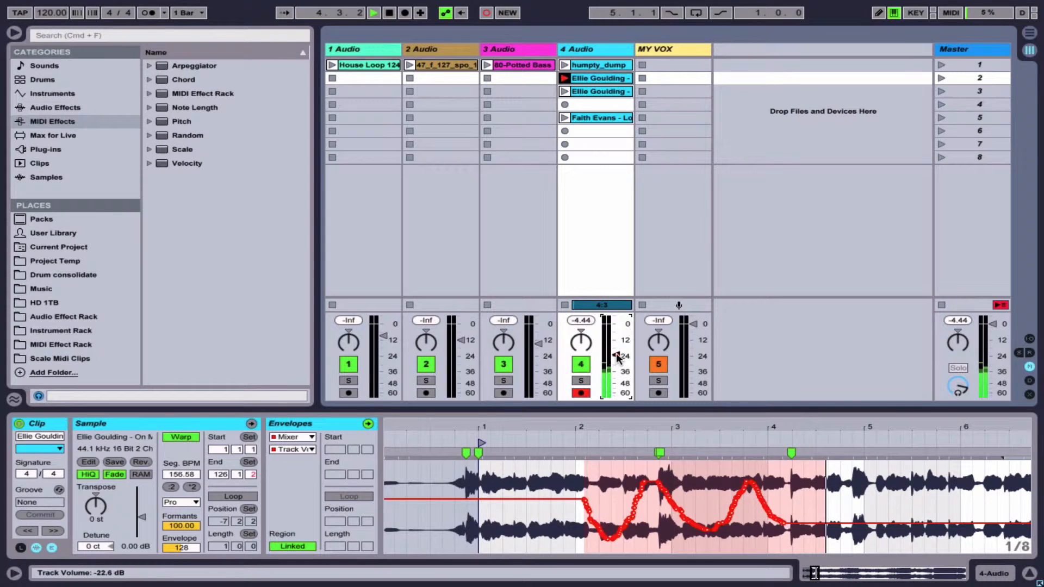
{"action": "key", "text": "space"}
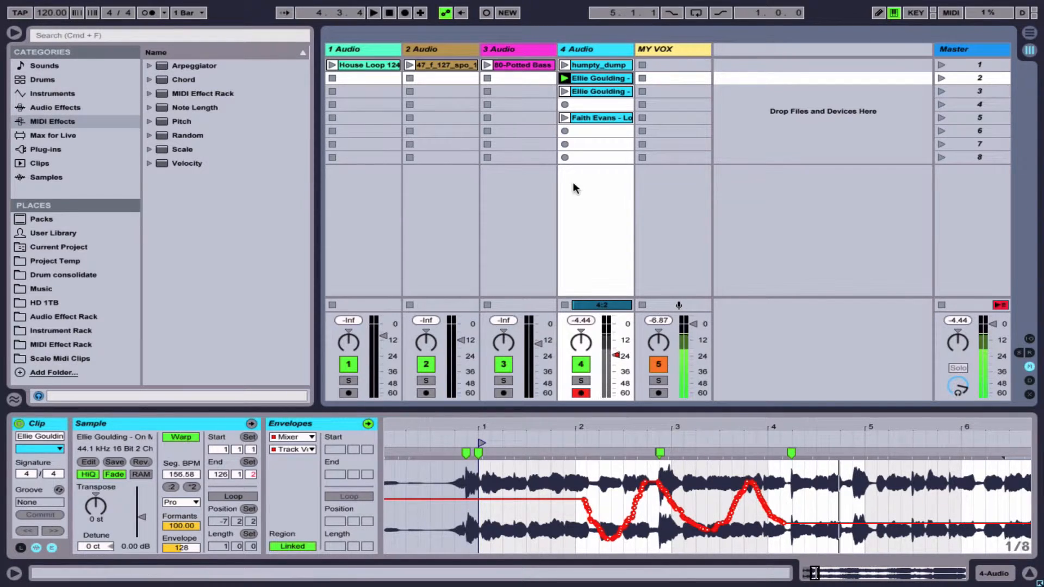
Play the scene 3 vocal clip and the scene 2 clip to compare their volume automation, and reopen the scene 2 clip.
{"action": "left_click", "coordinate": [568, 91]}
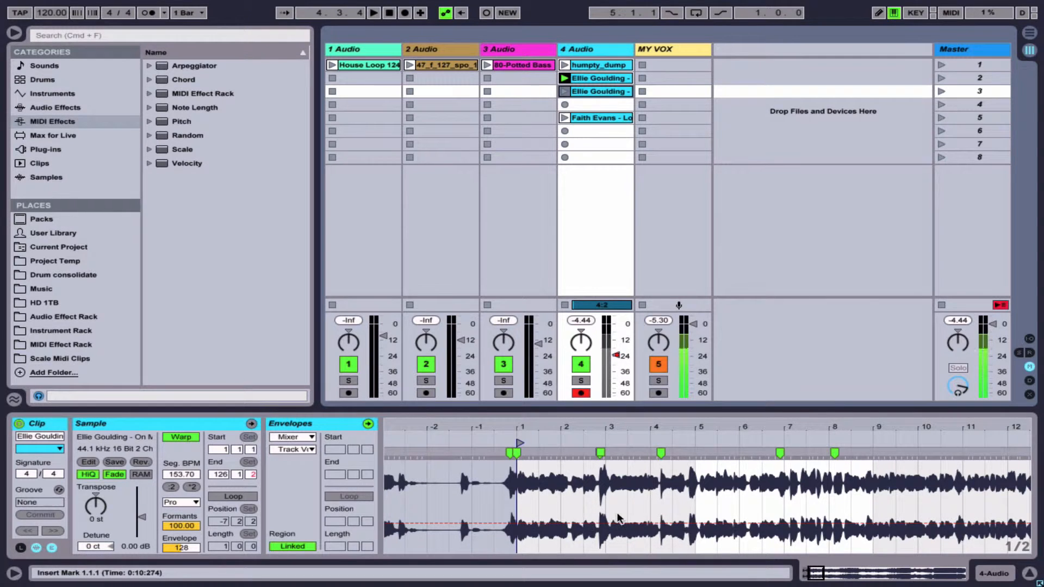
{"action": "left_click", "coordinate": [565, 92]}
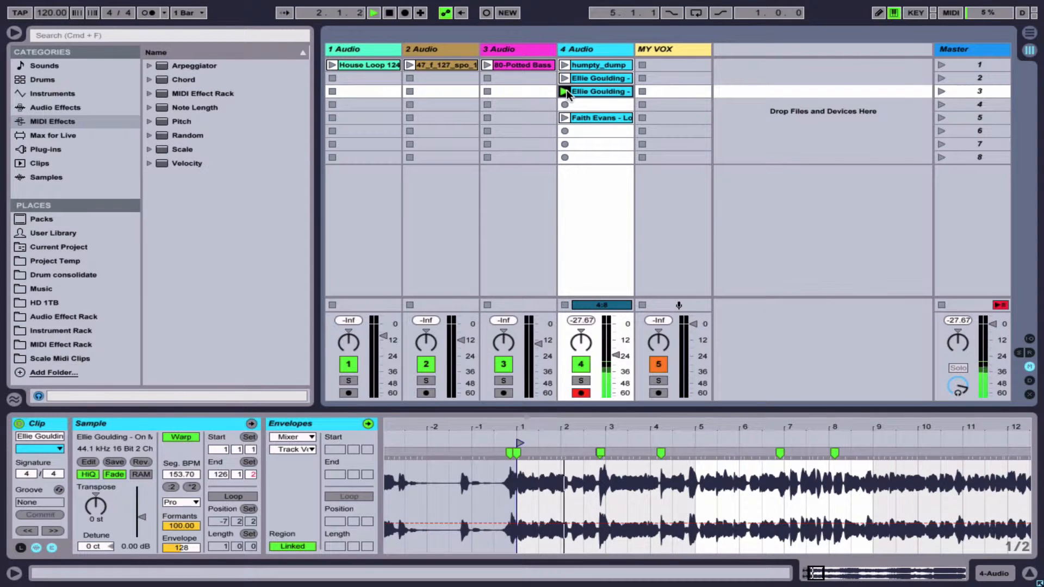
{"action": "left_click", "coordinate": [564, 80]}
{"action": "left_click", "coordinate": [564, 80]}
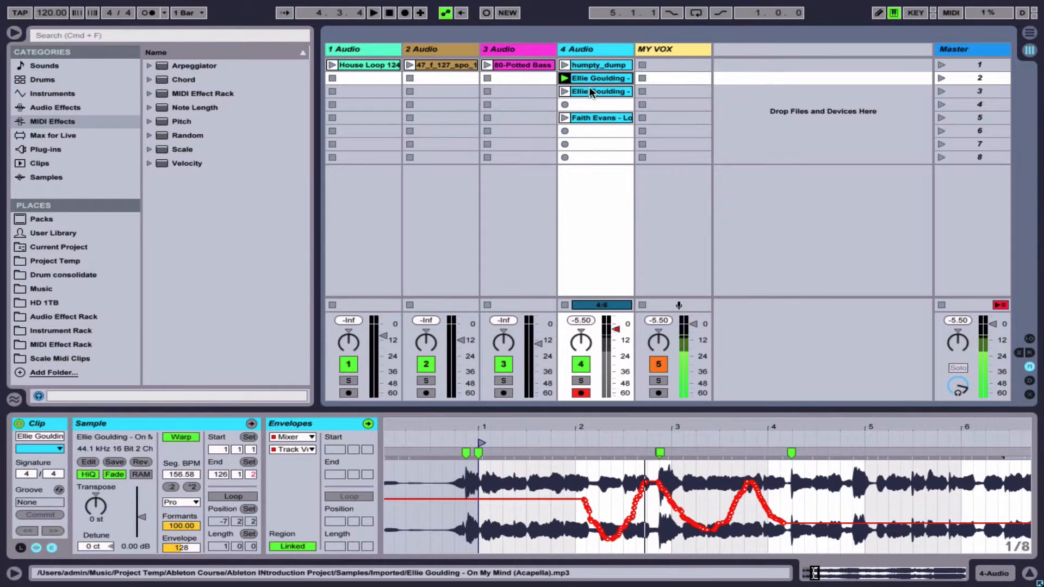
{"action": "left_click", "coordinate": [589, 87]}
{"action": "left_click", "coordinate": [586, 76]}
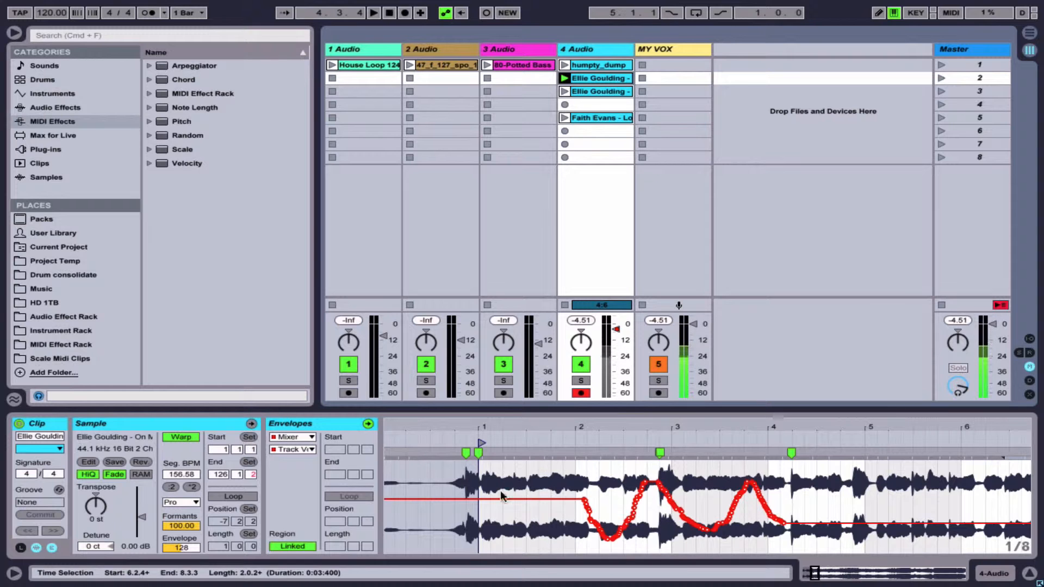
Delete the scene 2 clip's track volume envelope from 1.1.1 to 4.2.4 and set 4 Audio's volume to about -12 dB.
{"action": "left_click_drag", "start_coordinate": [478, 491], "coordinate": [809, 491]}
{"action": "key", "text": "Delete"}
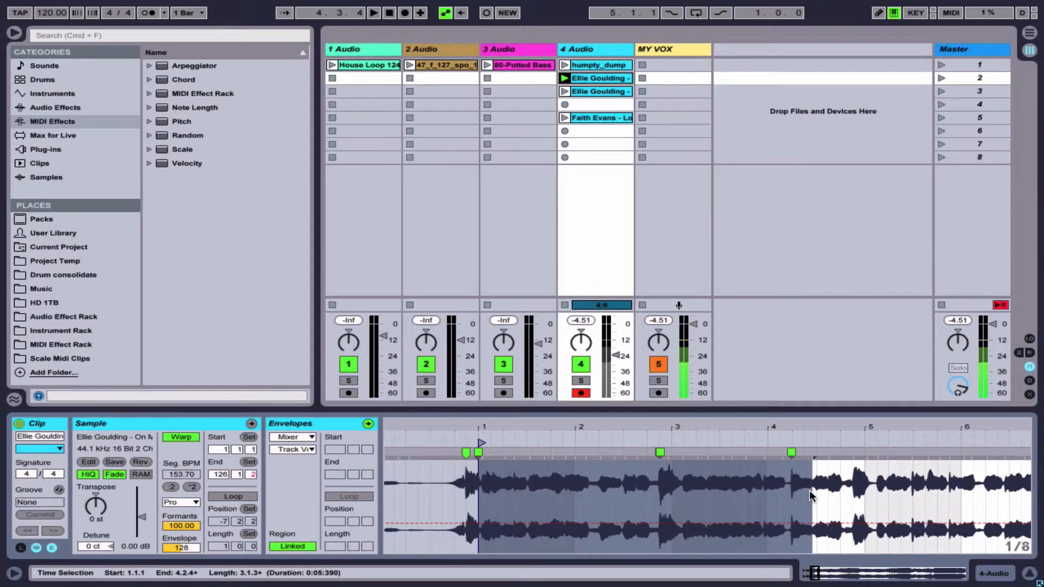
{"action": "left_click_drag", "start_coordinate": [615, 354], "coordinate": [615, 341]}
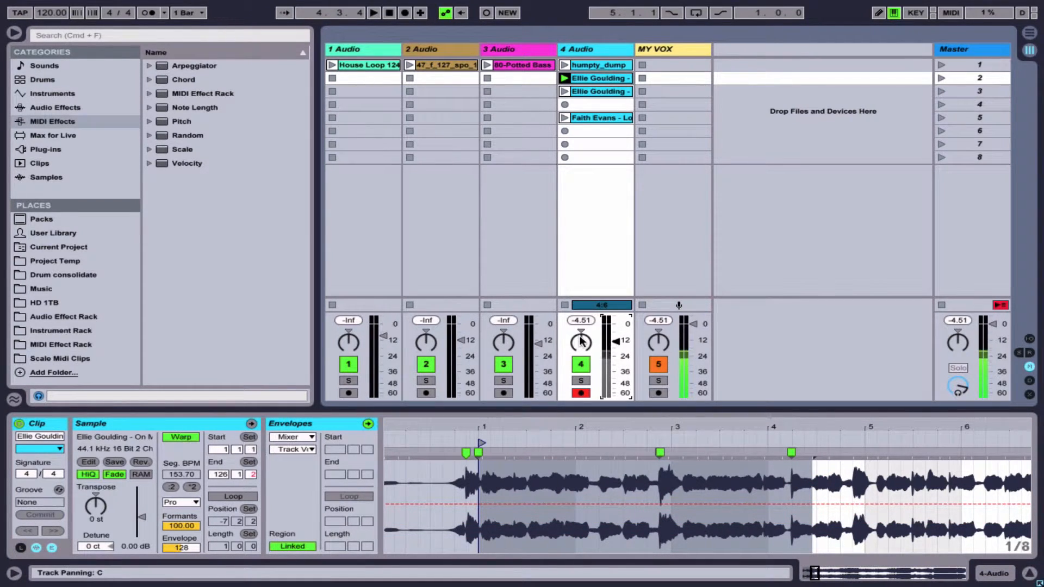
Map the 4 Audio track panning to MIDI controller CC 5 and leave MIDI map mode.
{"action": "left_click", "coordinate": [950, 12]}
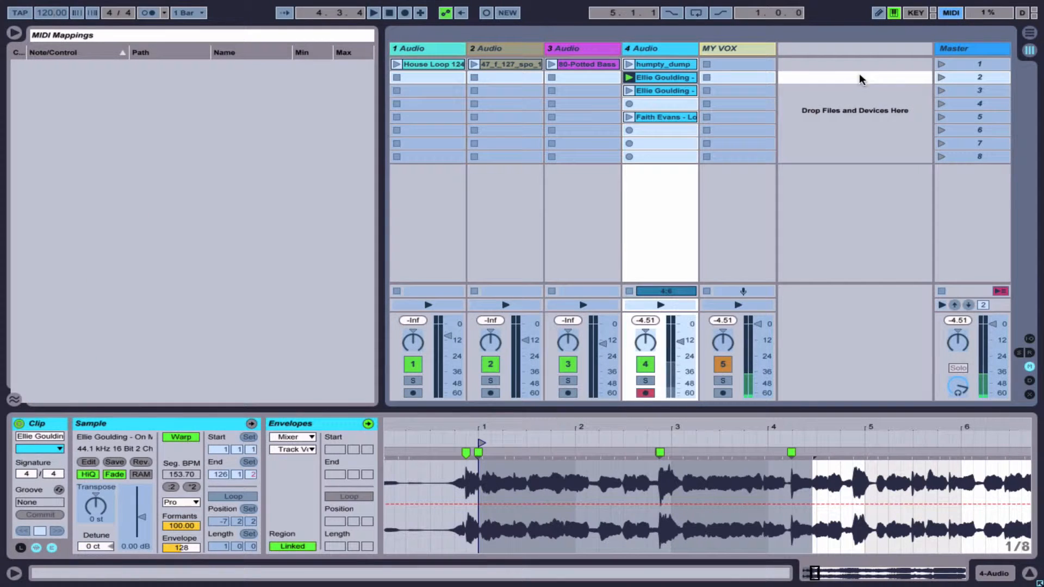
{"action": "left_click", "coordinate": [647, 342]}
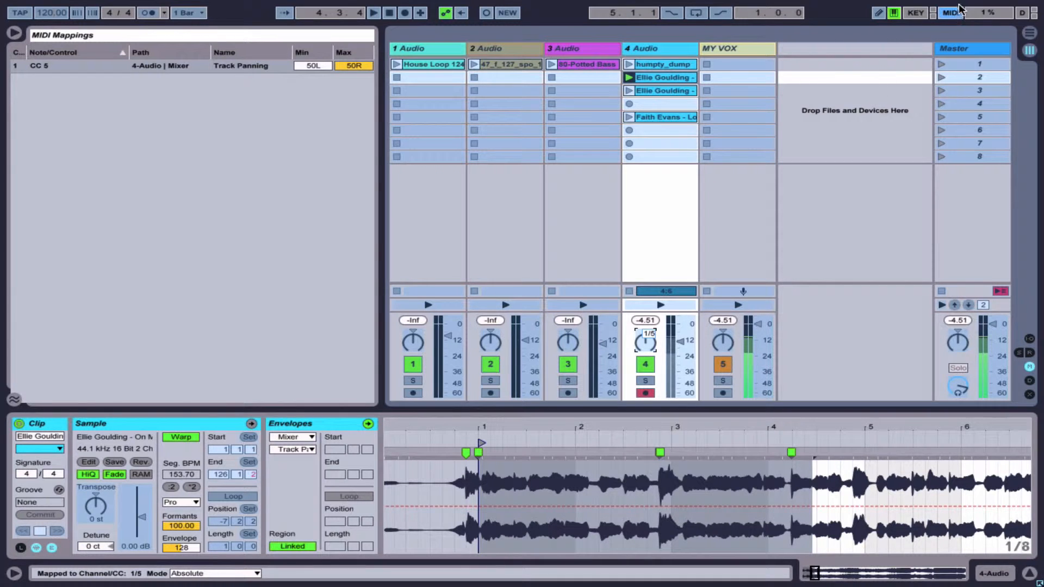
{"action": "left_click", "coordinate": [956, 13]}
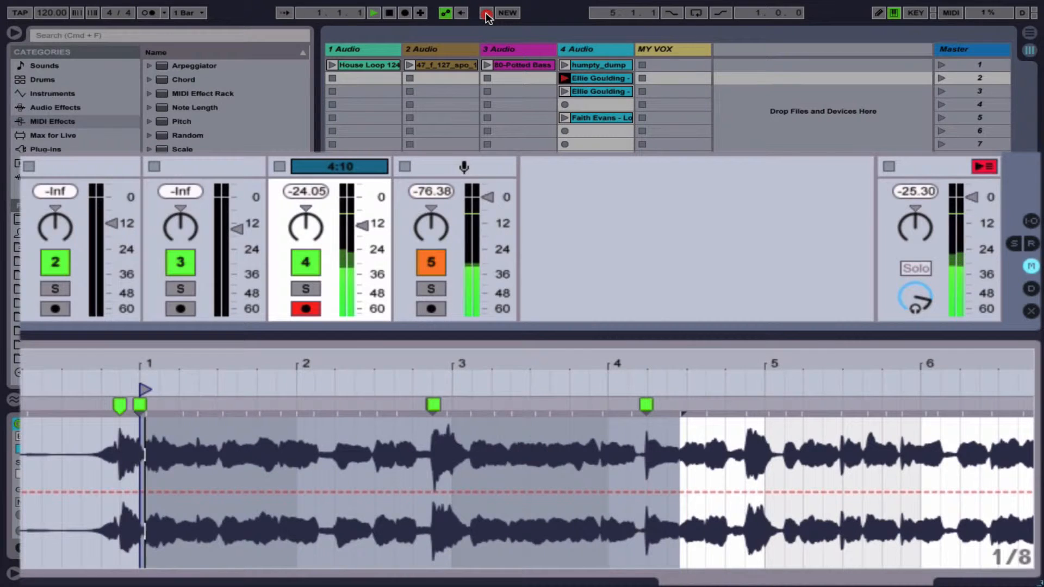
Record track panning moves into the scene 2 clip from bar 1 through bar 5 using the mapped controller, and stop.
{"action": "left_click", "coordinate": [486, 12]}
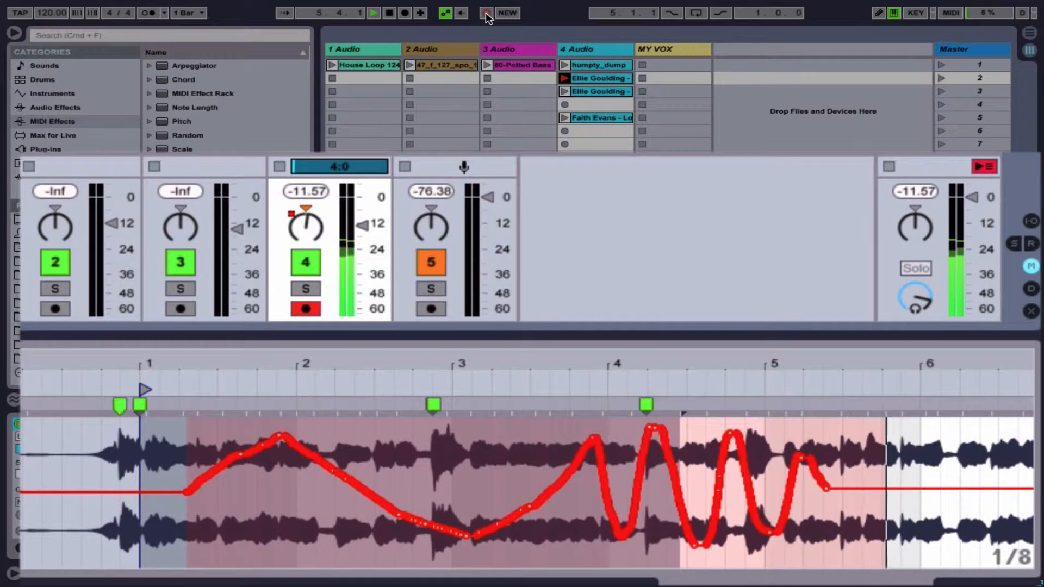
{"action": "left_click", "coordinate": [486, 13]}
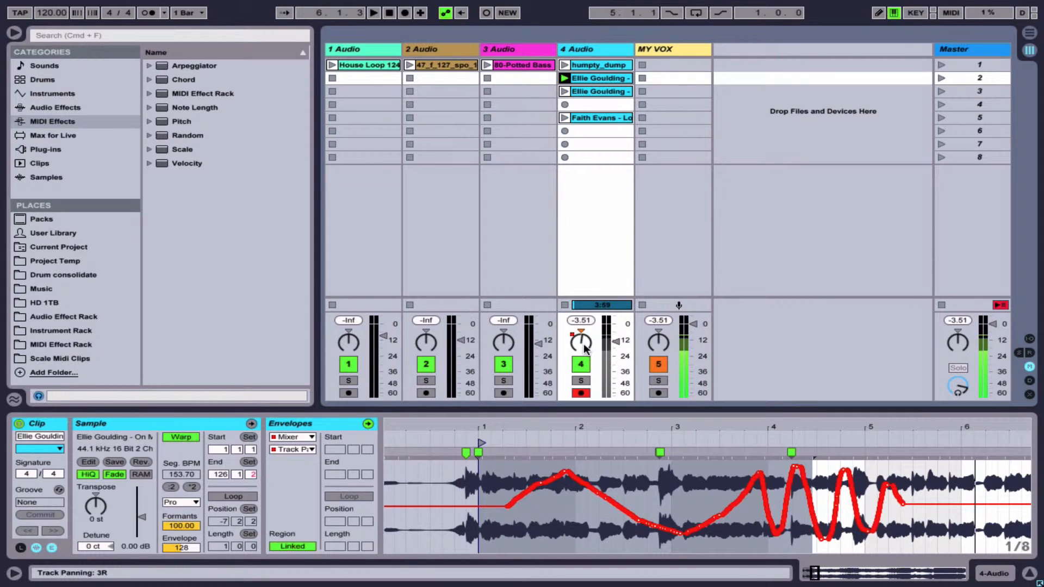
{"action": "left_click", "coordinate": [531, 500]}
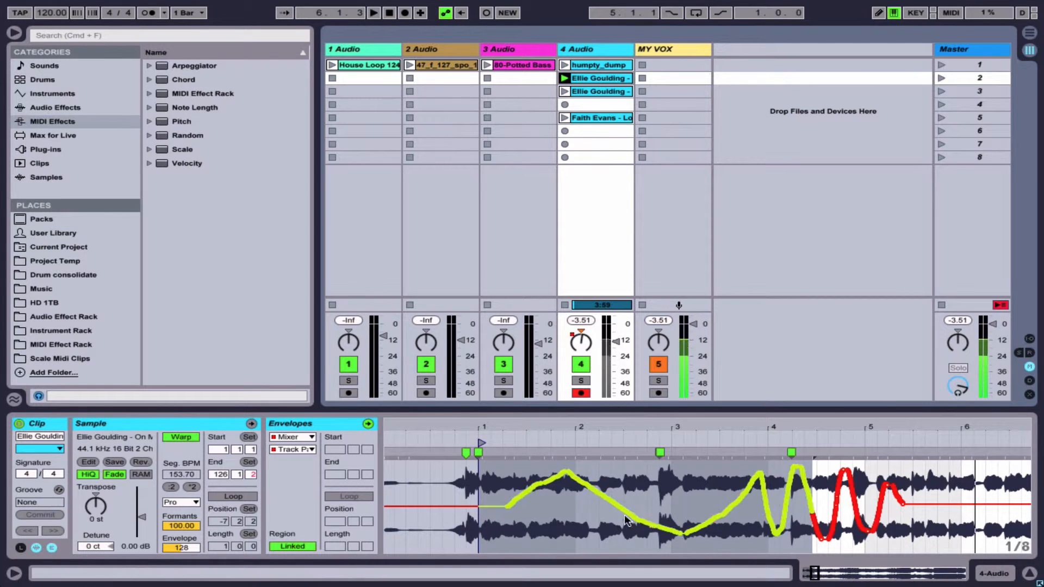
{"action": "left_click", "coordinate": [560, 279]}
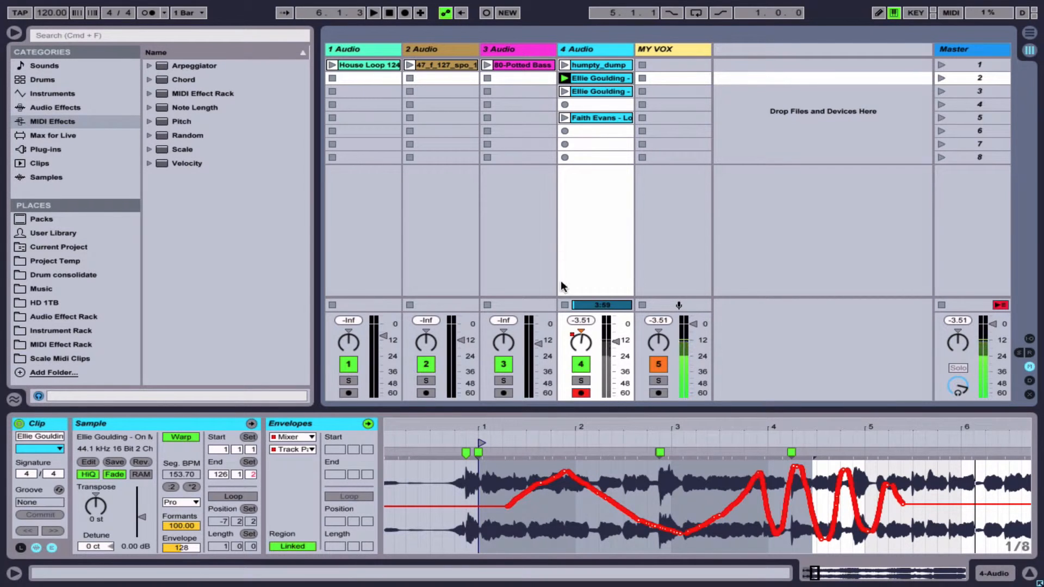
In the scene 3 clip's Track Panning envelope, add breakpoints at bar 1 and near bar 4, with a 50R peak near 2.3.
{"action": "left_click", "coordinate": [581, 90]}
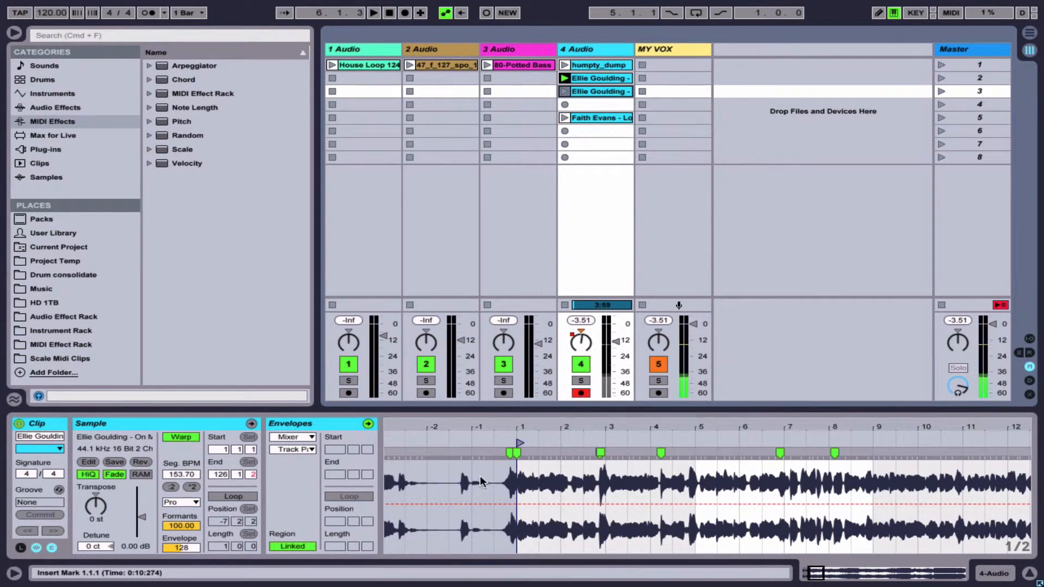
{"action": "left_click", "coordinate": [293, 451]}
{"action": "left_click", "coordinate": [293, 464]}
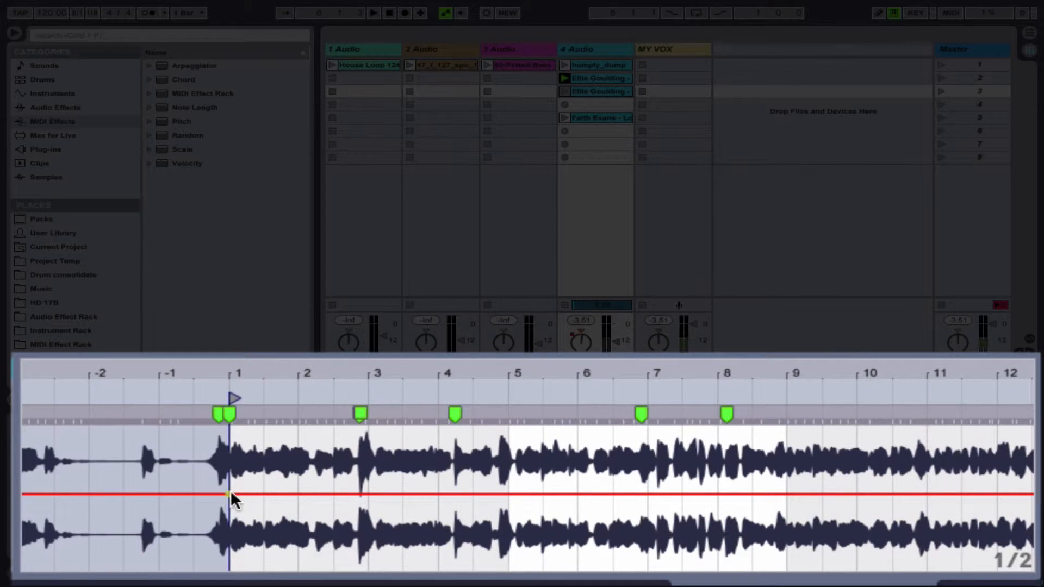
{"action": "left_click", "coordinate": [229, 494]}
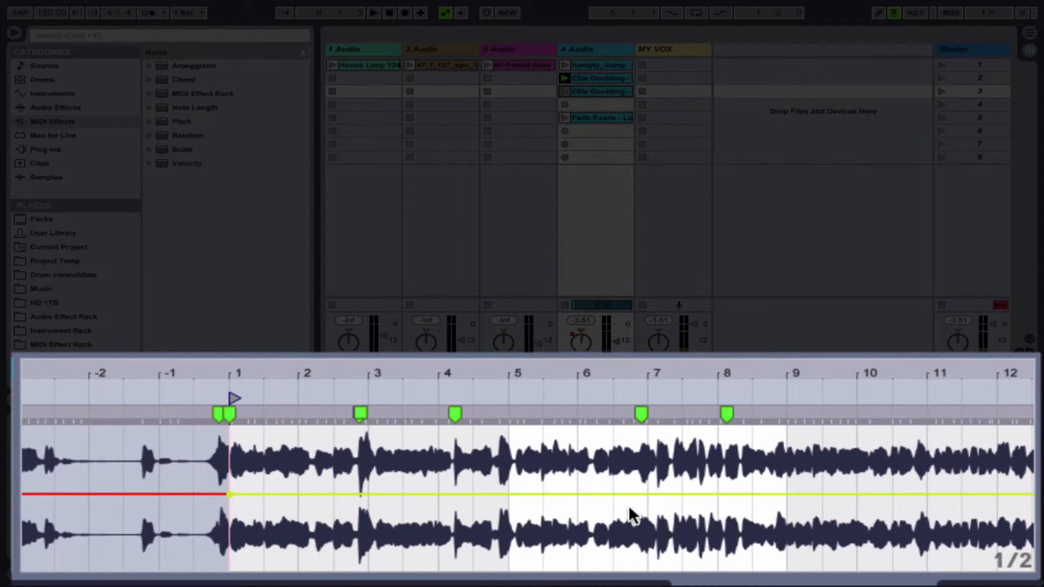
{"action": "left_click", "coordinate": [442, 493]}
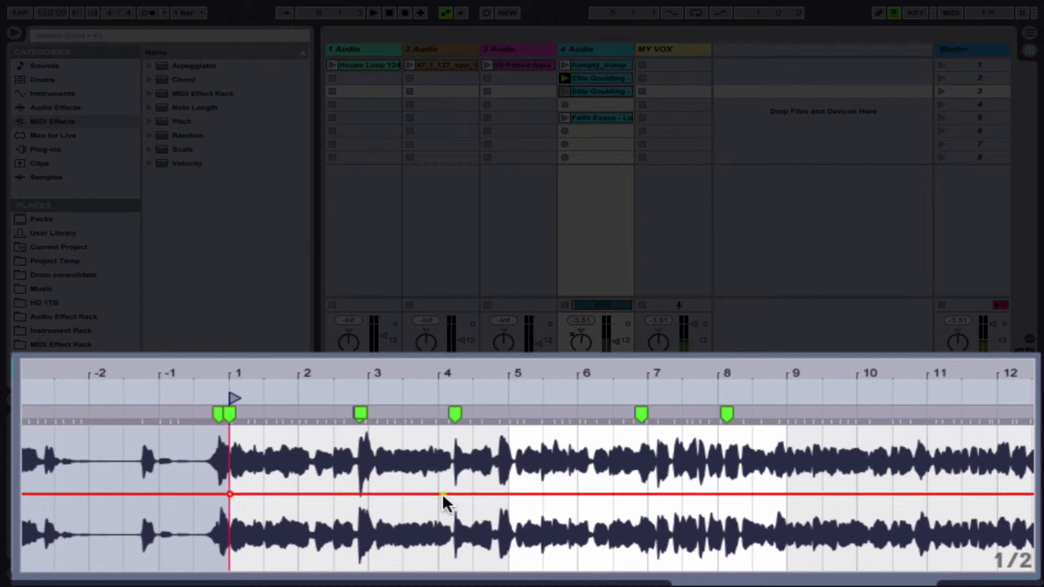
{"action": "left_click_drag", "start_coordinate": [338, 493], "coordinate": [337, 428]}
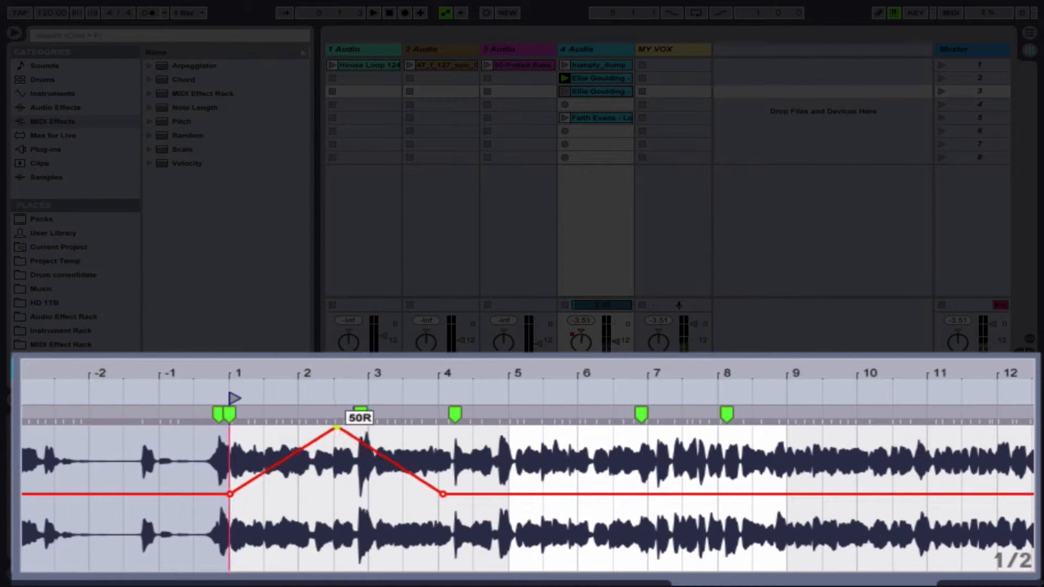
Extend the scene 3 clip's panning envelope with left dips near 4.3 and 6.1, a right peak near 5.2, and a centre breakpoint near 6.3.
{"action": "left_click", "coordinate": [624, 493]}
{"action": "left_click_drag", "start_coordinate": [485, 494], "coordinate": [485, 568]}
{"action": "left_click_drag", "start_coordinate": [536, 534], "coordinate": [537, 435]}
{"action": "left_click_drag", "start_coordinate": [580, 465], "coordinate": [586, 564]}
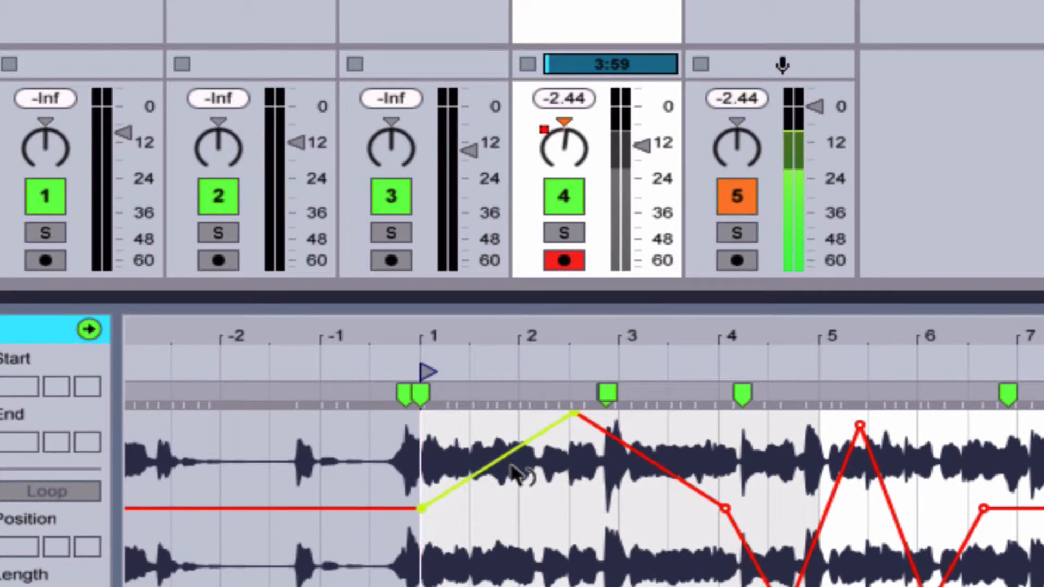
Bend the straight segments of the scene 3 clip's panning envelope into curves from bar 1 to about bar 6.
{"action": "left_click_drag", "start_coordinate": [511, 466], "coordinate": [491, 445]}
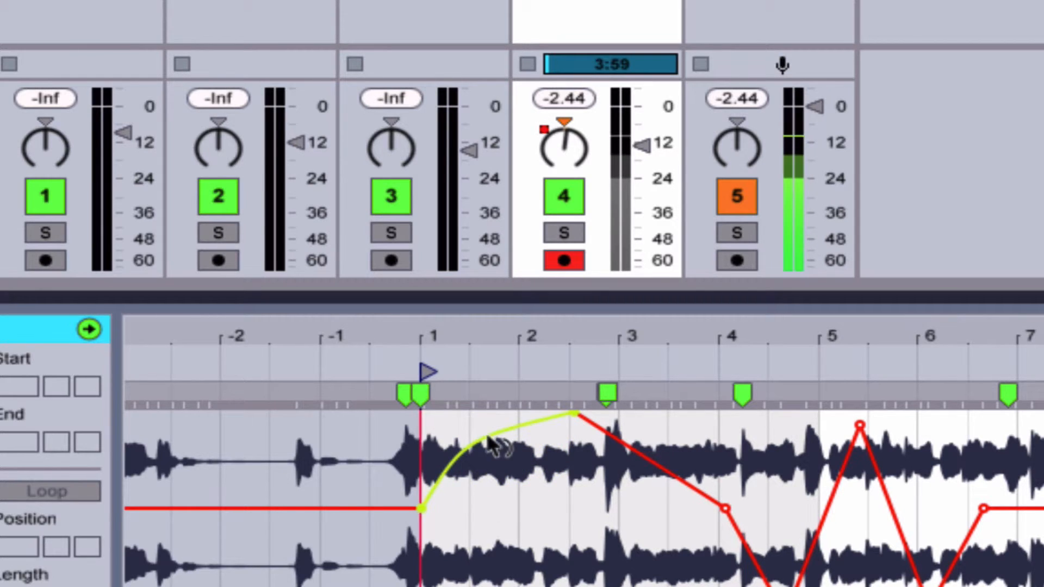
{"action": "left_click_drag", "start_coordinate": [634, 457], "coordinate": [633, 495]}
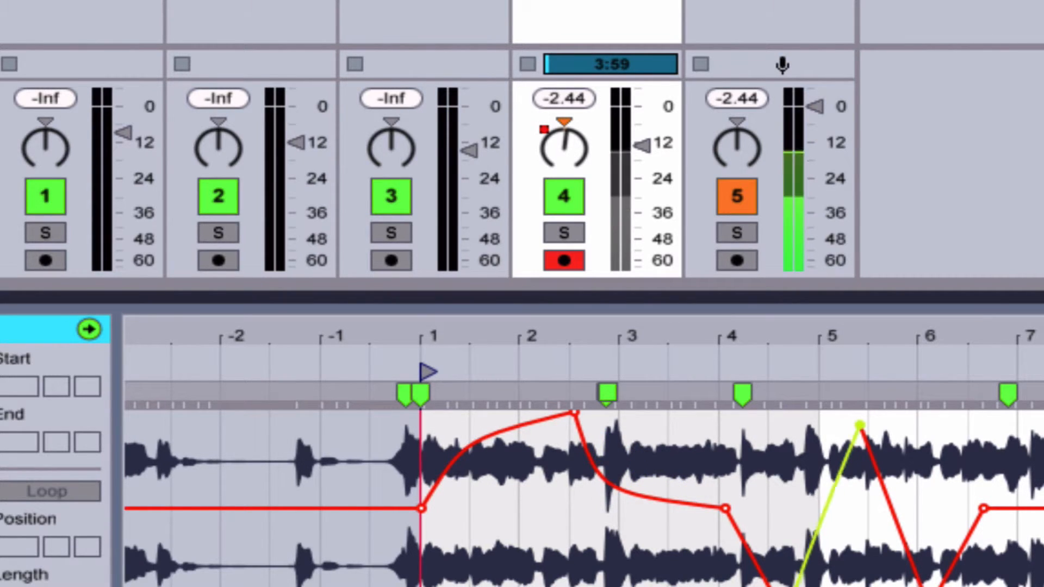
{"action": "left_click_drag", "start_coordinate": [835, 489], "coordinate": [835, 456]}
{"action": "mouse_move", "coordinate": [877, 487]}
{"action": "left_mouse_down"}
{"action": "mouse_move", "coordinate": [877, 505]}
{"action": "mouse_move", "coordinate": [874, 496]}
{"action": "left_mouse_up"}
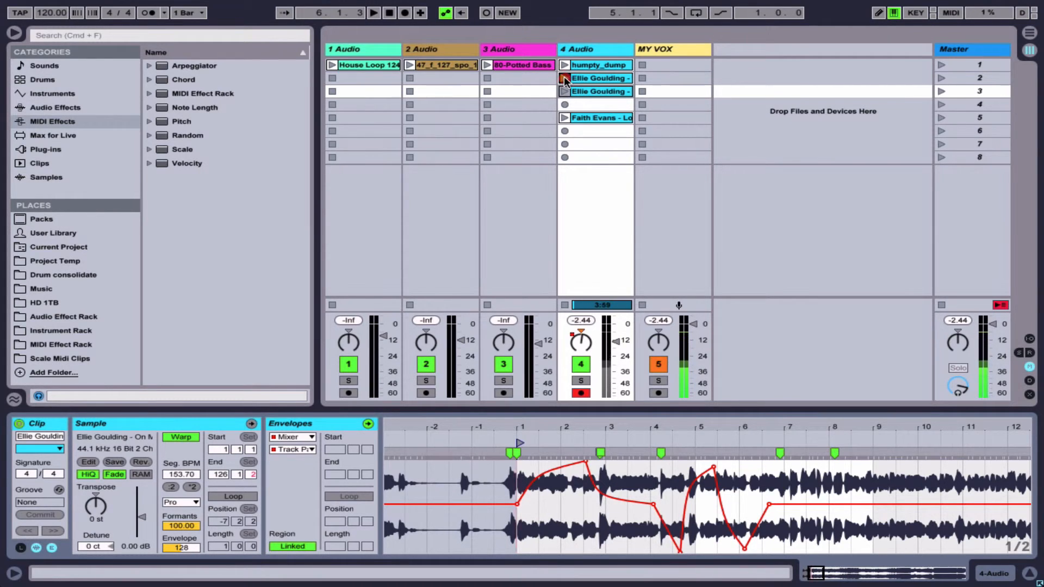
Play the scene 2 clip and the scene 3 clip in turn to hear their panning envelopes, and stop playback.
{"action": "left_click", "coordinate": [563, 76]}
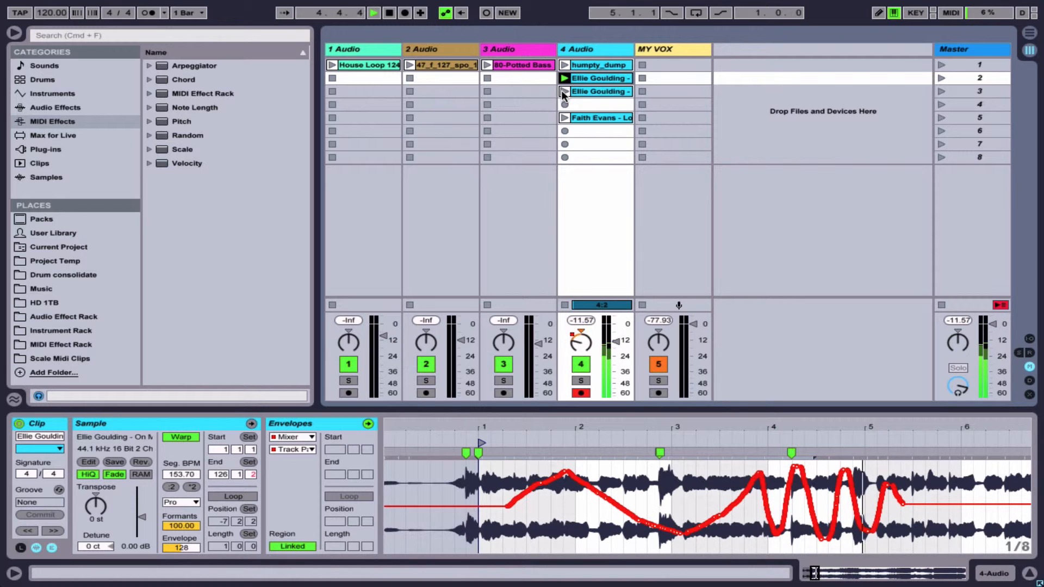
{"action": "left_click", "coordinate": [564, 92]}
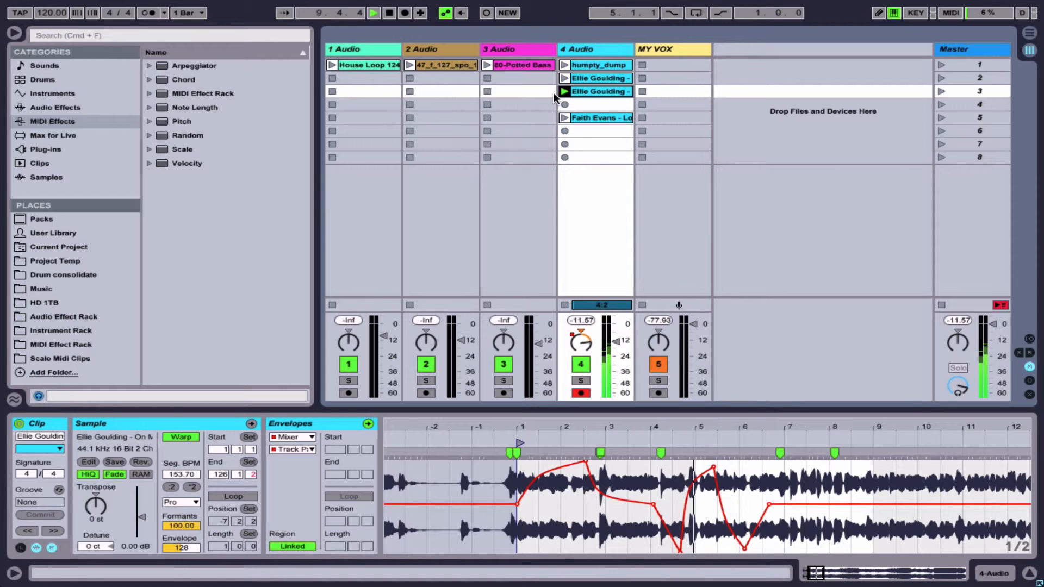
{"action": "key", "text": "space"}
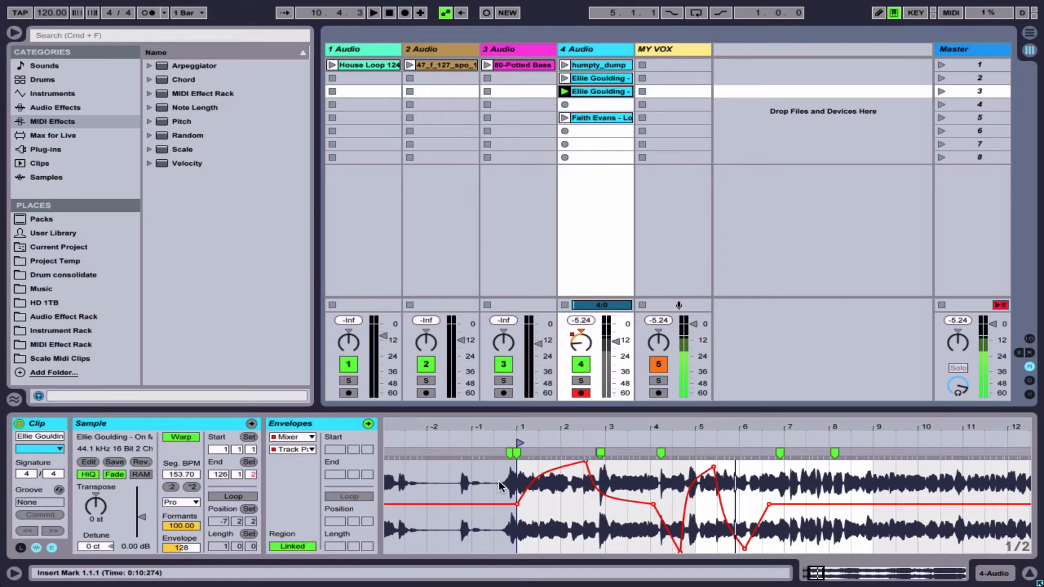
Delete the scene 3 clip's panning envelope from -1.2.1 to 9.2.1 and paste the scene 2 clip's recorded panning at 1.1.1.
{"action": "left_click_drag", "start_coordinate": [481, 485], "coordinate": [883, 498]}
{"action": "key", "text": "Delete"}
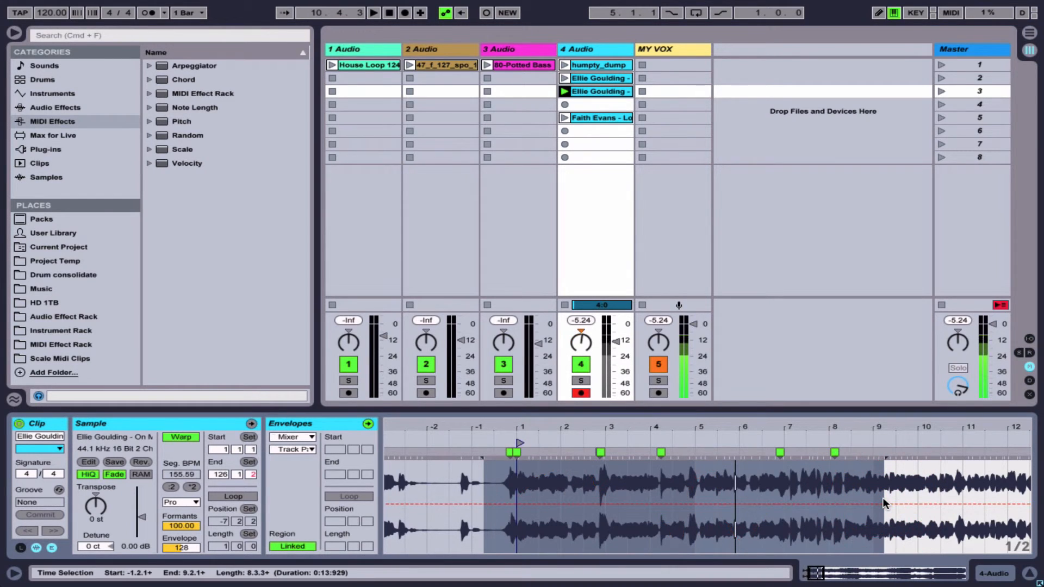
{"action": "left_click", "coordinate": [582, 78]}
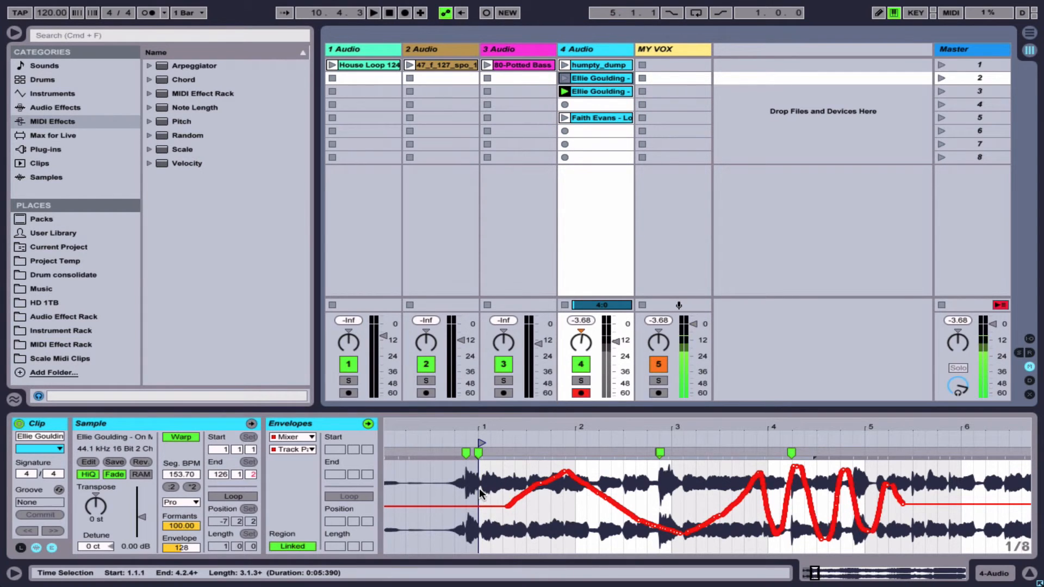
{"action": "mouse_move", "coordinate": [481, 494]}
{"action": "left_mouse_down"}
{"action": "mouse_move", "coordinate": [777, 508]}
{"action": "mouse_move", "coordinate": [971, 504]}
{"action": "mouse_move", "coordinate": [952, 506]}
{"action": "left_mouse_up"}
{"action": "left_click", "coordinate": [605, 91]}
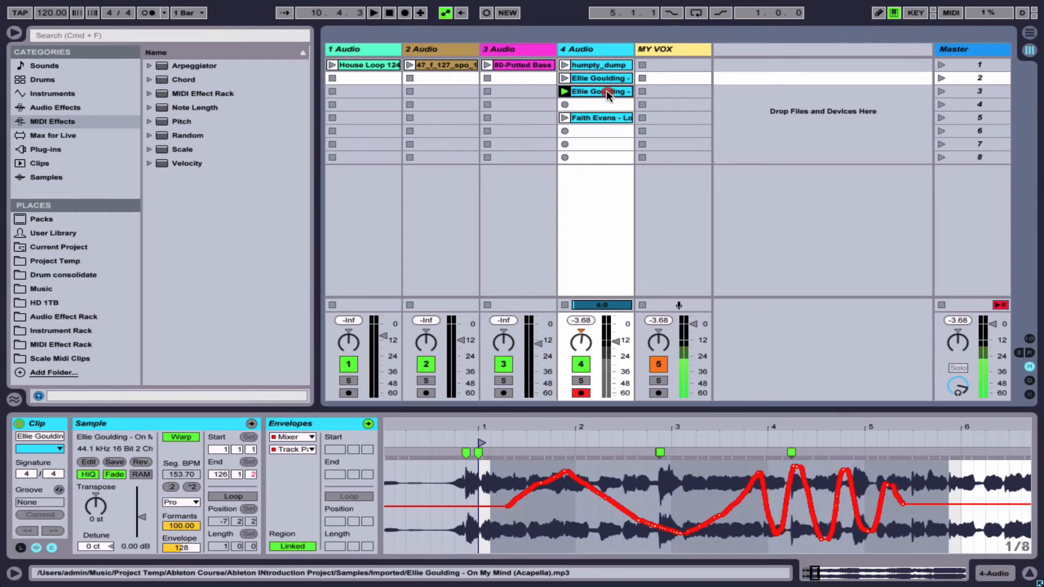
{"action": "left_click", "coordinate": [517, 523]}
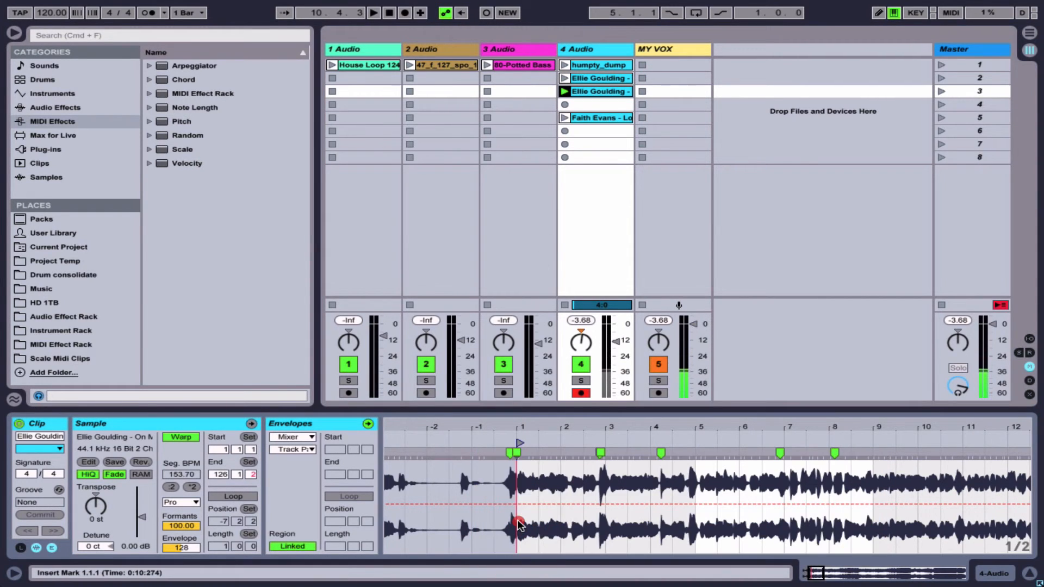
{"action": "key", "text": "super+v"}
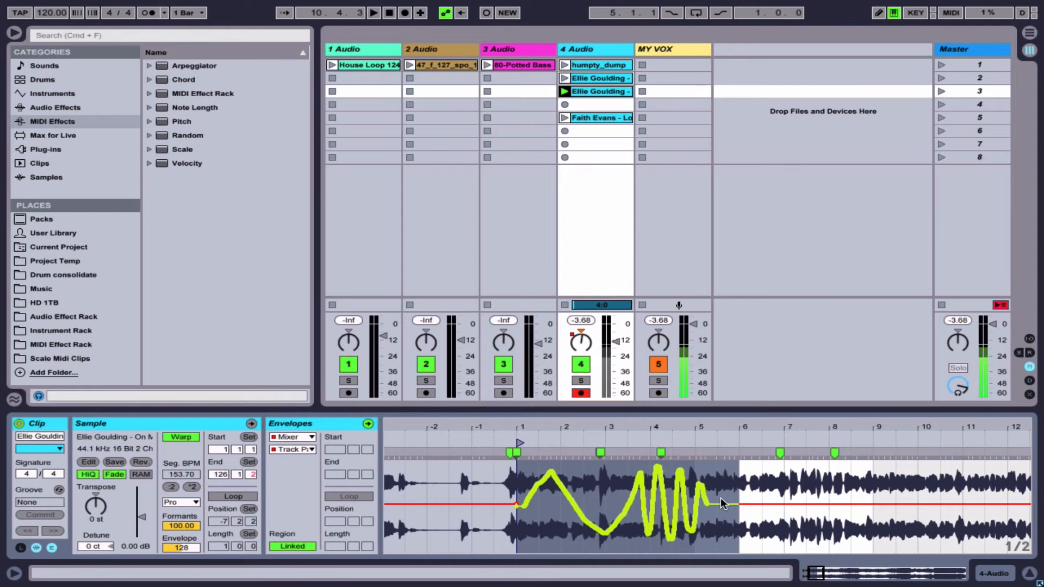
Examine the pasted panning curve in the scene 3 clip and compare it with the scene 2 clip's recorded envelope.
{"action": "left_click_drag", "start_coordinate": [562, 431], "coordinate": [565, 471]}
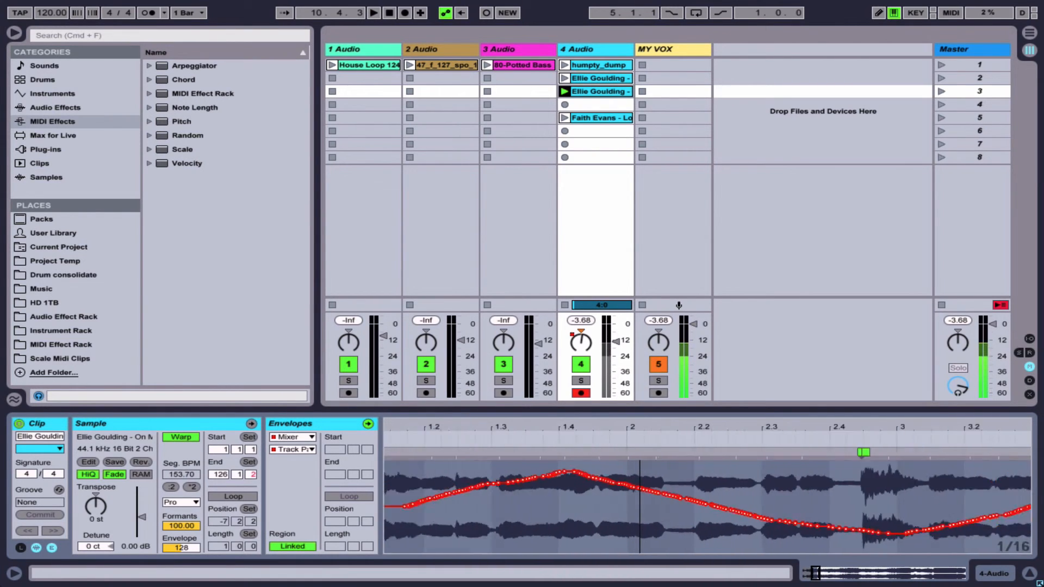
{"action": "left_click_drag", "start_coordinate": [640, 463], "coordinate": [640, 428]}
{"action": "left_click", "coordinate": [590, 78]}
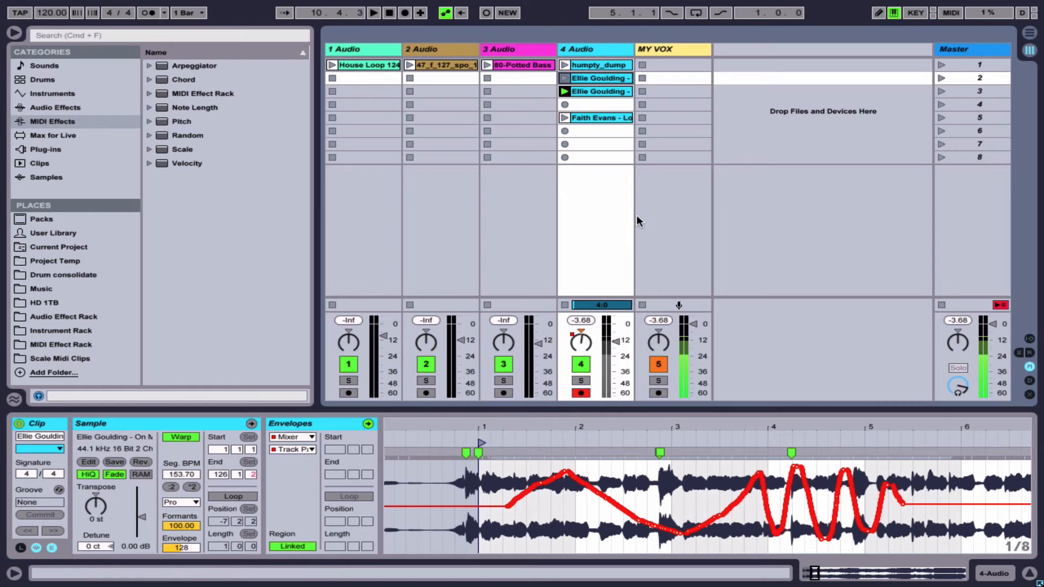
{"action": "left_click", "coordinate": [590, 74]}
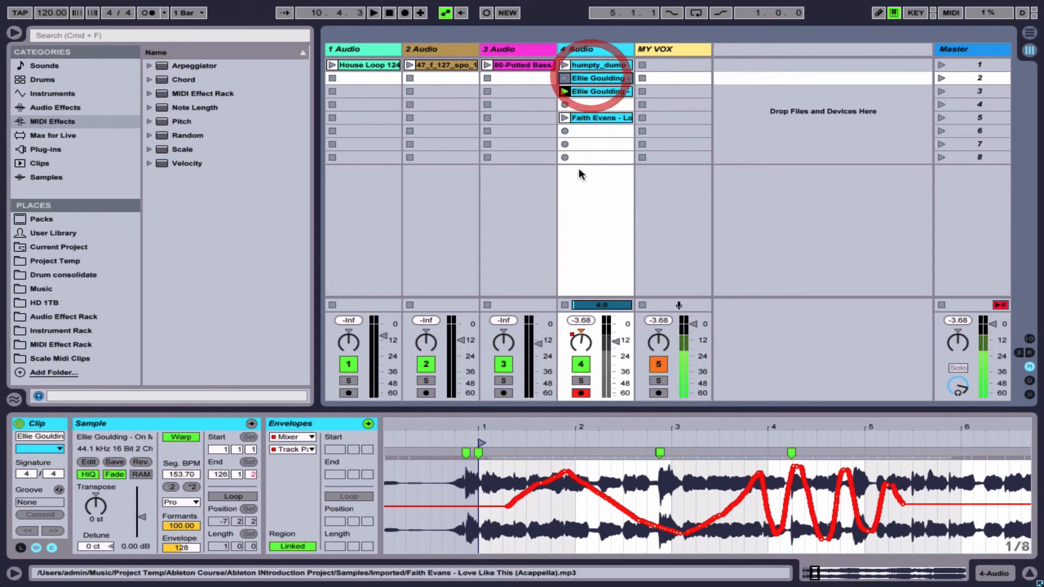
{"action": "left_click_drag", "start_coordinate": [619, 426], "coordinate": [619, 393]}
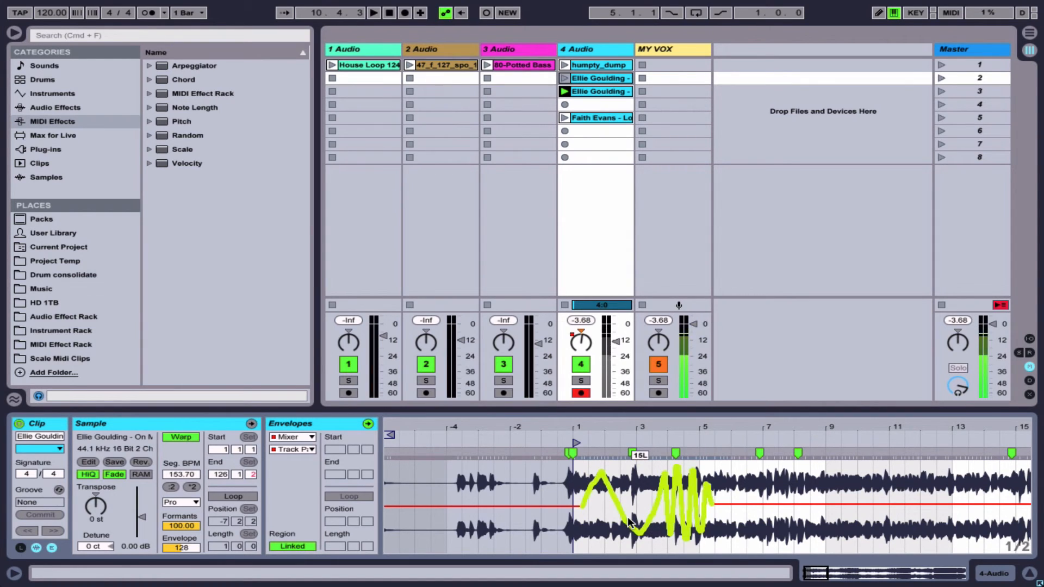
{"action": "left_click", "coordinate": [589, 80]}
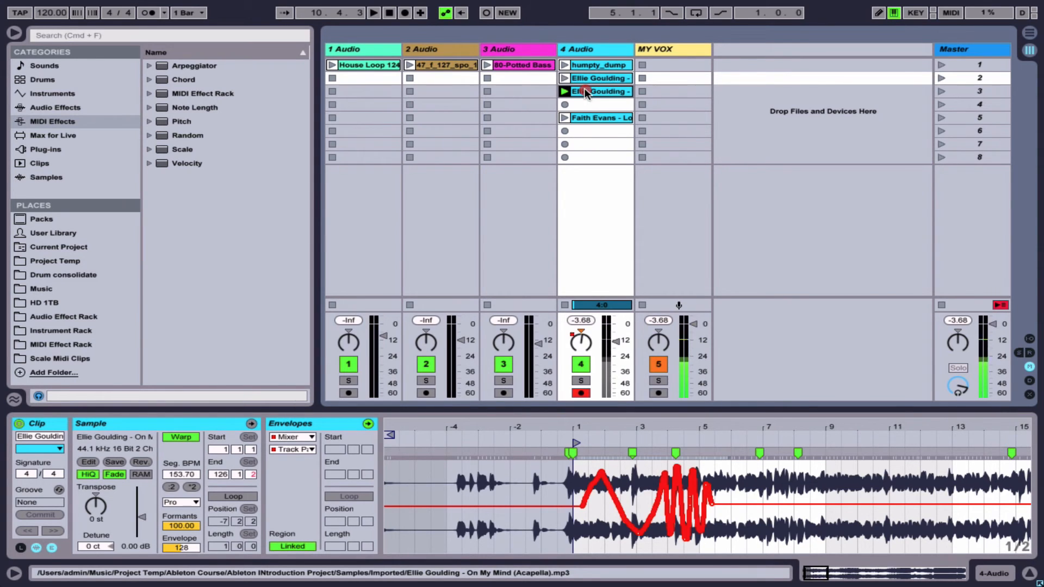
Paste the copied five-bar panning curve again into the scene 3 clip's envelope at 15.1.1.
{"action": "left_click", "coordinate": [586, 93]}
{"action": "left_click_drag", "start_coordinate": [581, 421], "coordinate": [581, 380]}
{"action": "left_click", "coordinate": [778, 522]}
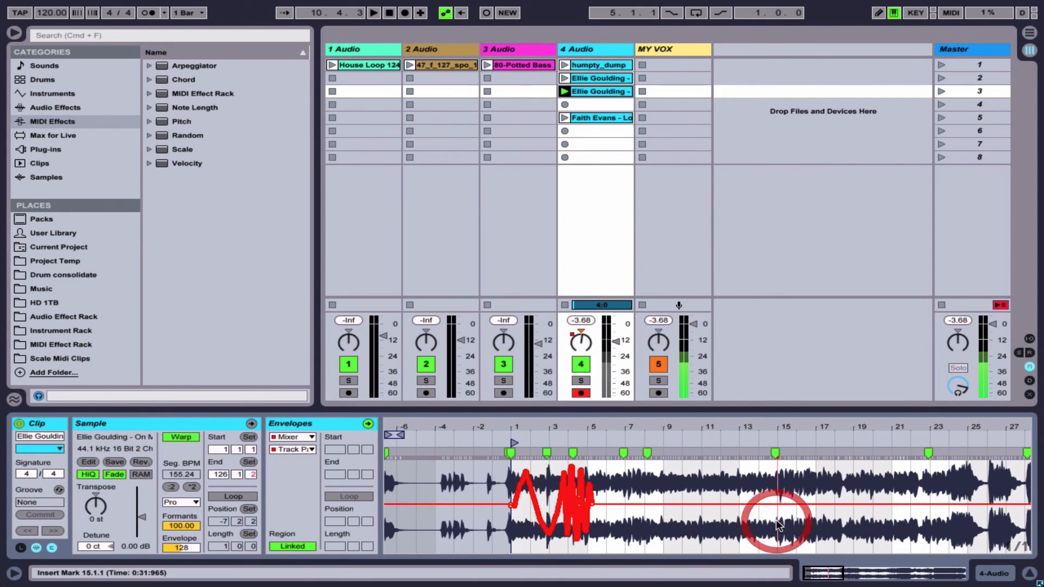
{"action": "key", "text": "ctrl+v"}
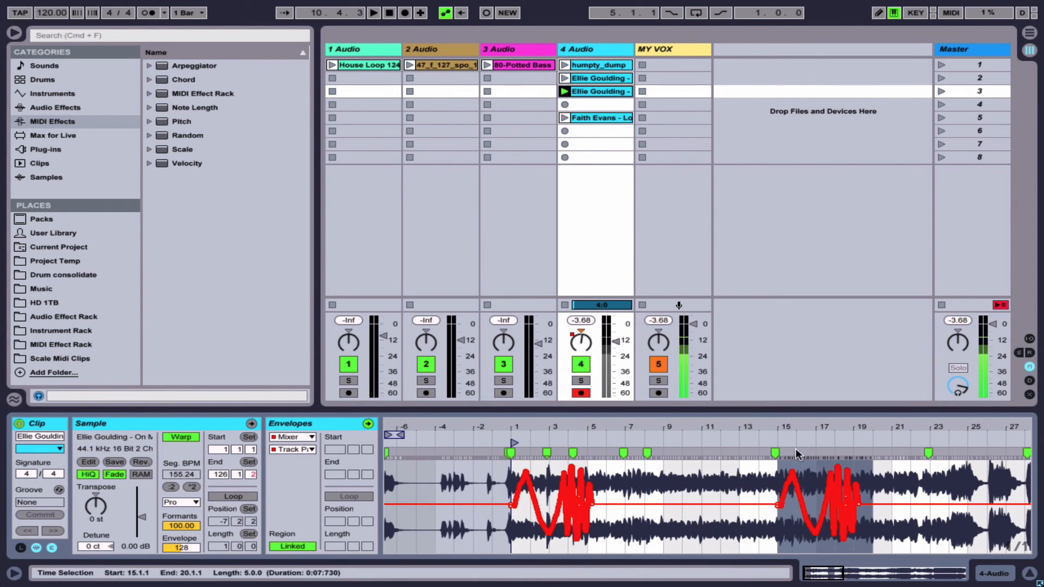
Inspect the second panning curve between bars 15 and 20 of the scene 3 clip, and reopen the scene 2 clip.
{"action": "left_click_drag", "start_coordinate": [818, 427], "coordinate": [671, 462]}
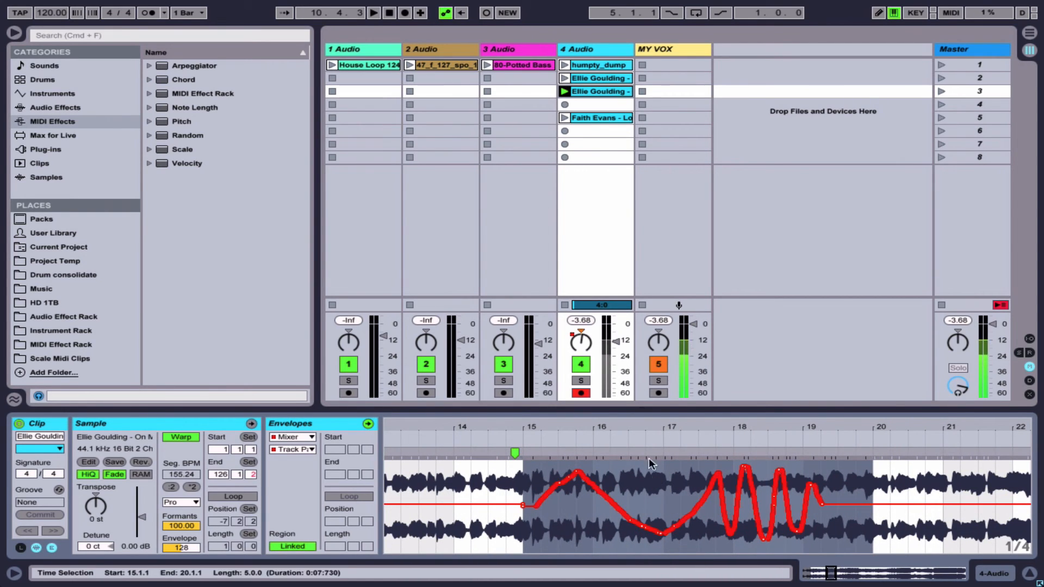
{"action": "left_click_drag", "start_coordinate": [640, 426], "coordinate": [640, 377]}
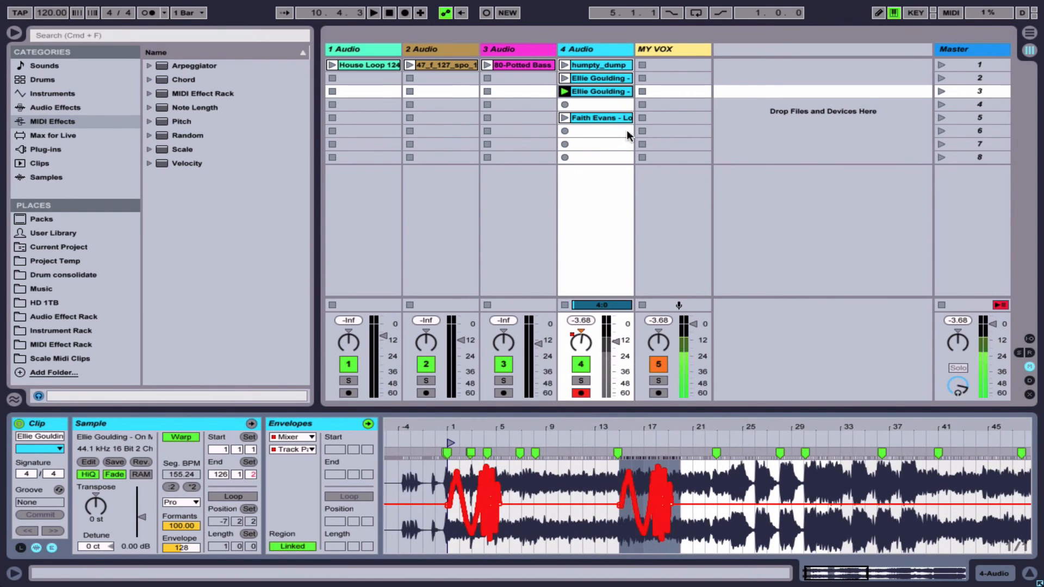
{"action": "left_click", "coordinate": [594, 77]}
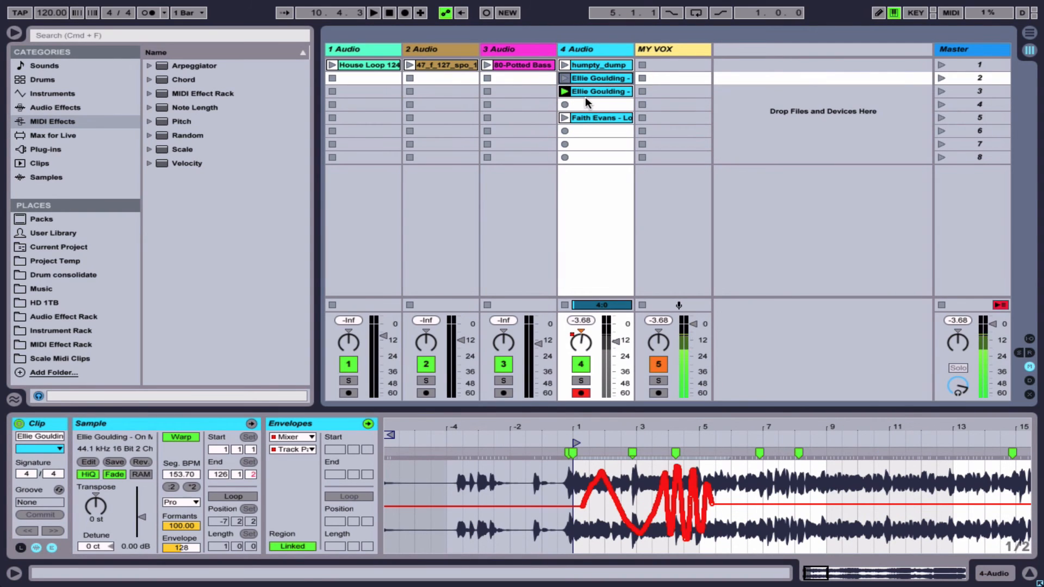